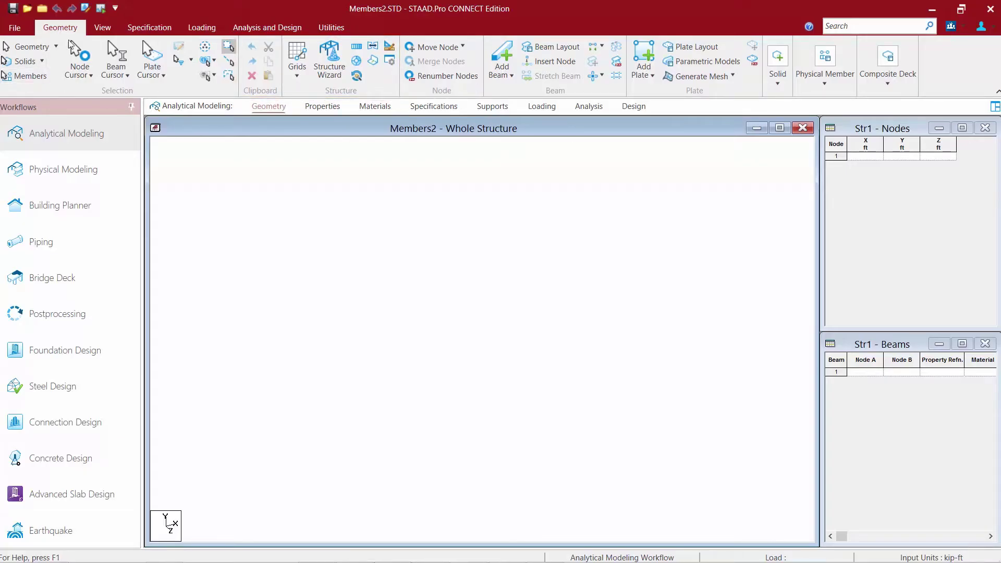
Launch the Structure Wizard and start a North Light prototype from the truss models
click(324, 73)
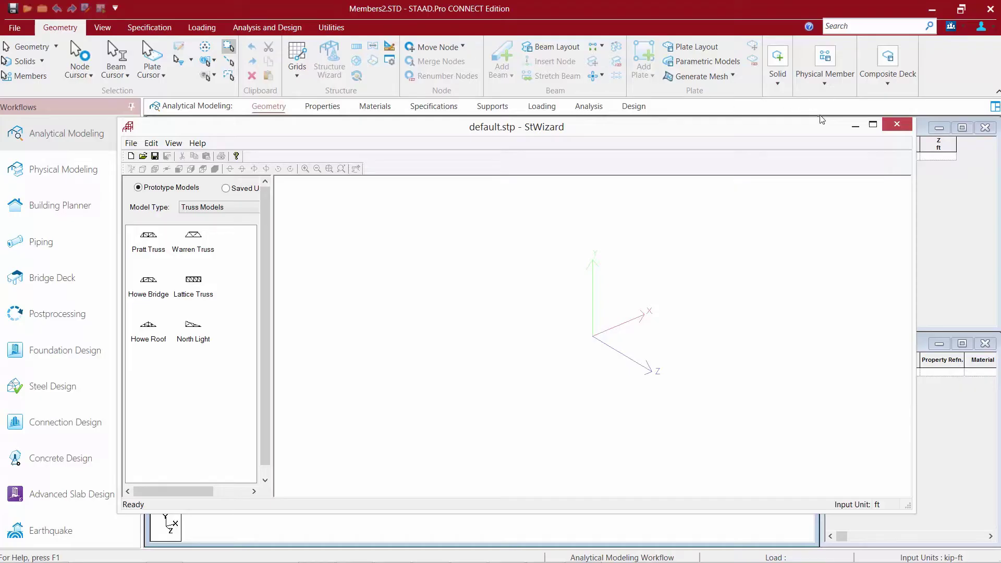
click(875, 125)
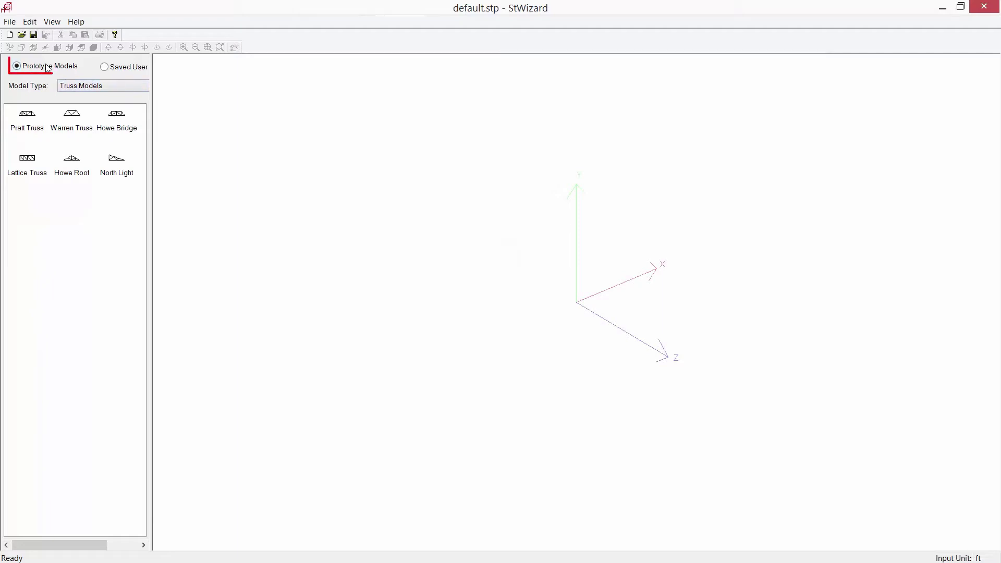
click(82, 87)
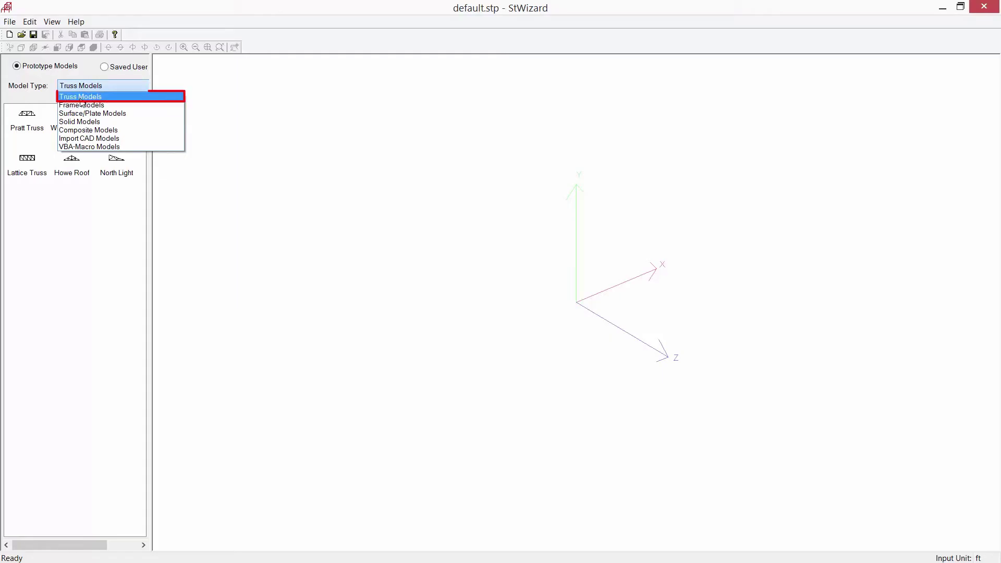
click(79, 97)
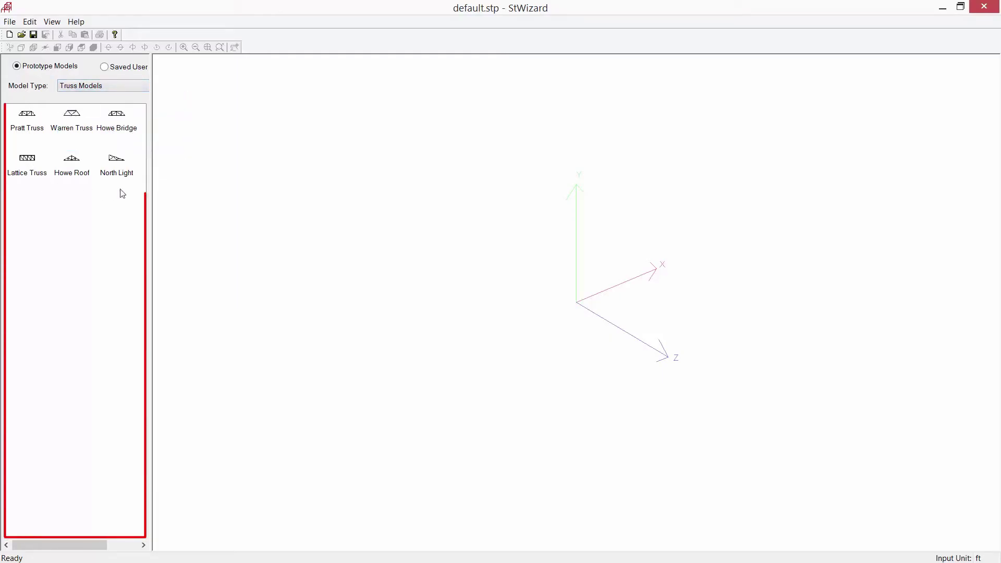
click(25, 173)
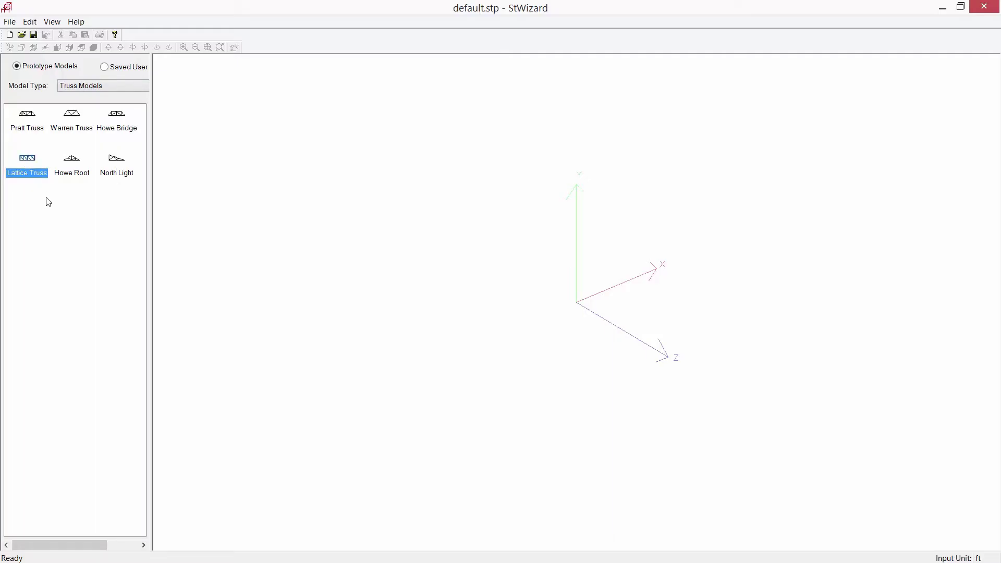
click(112, 167)
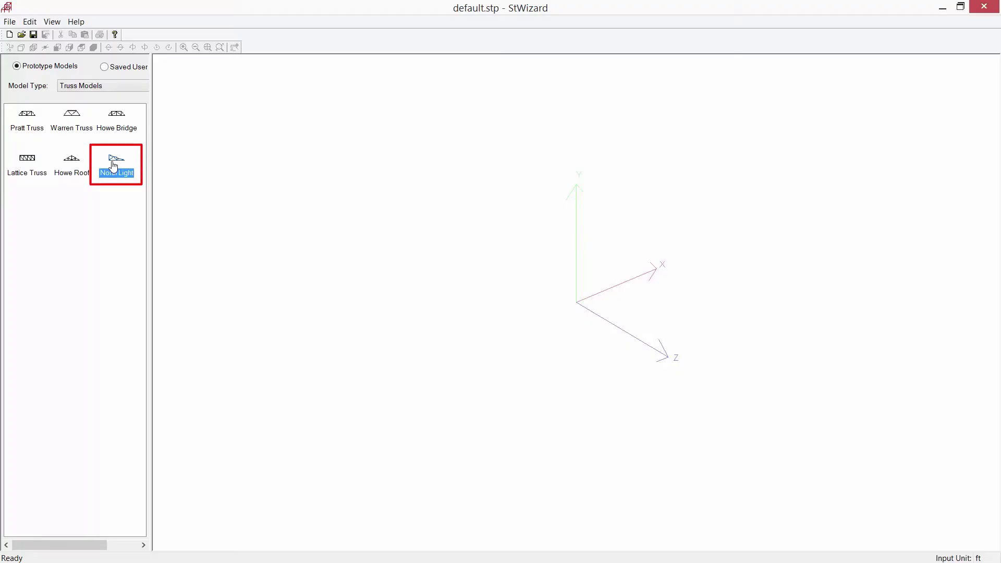
double_click(112, 167)
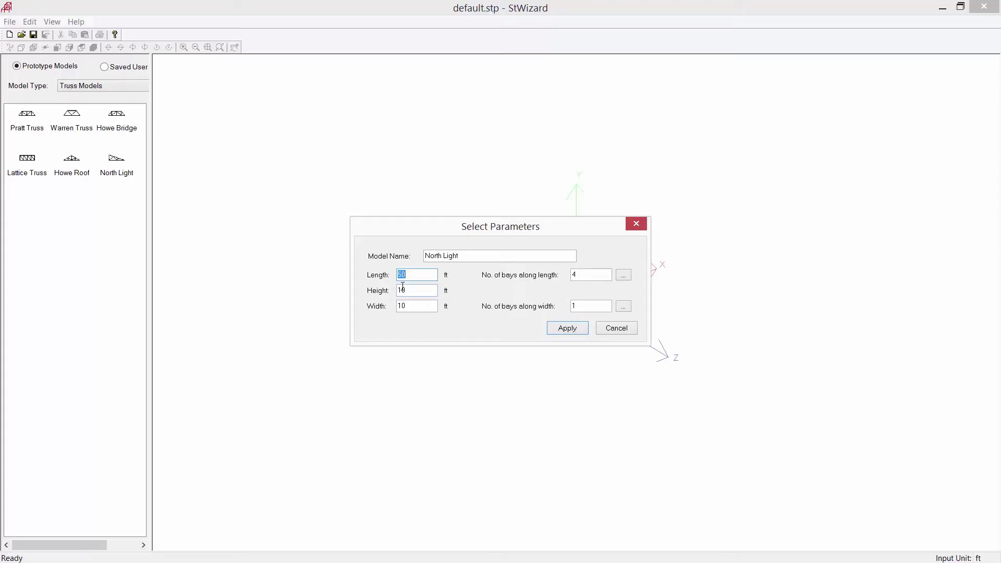
Set the North Light truss length to 25 ft, its width to 0 ft and the bays along width to 0
text(25)
click(421, 291)
double_click(420, 310)
text(0)
key(Tab)
text(0)
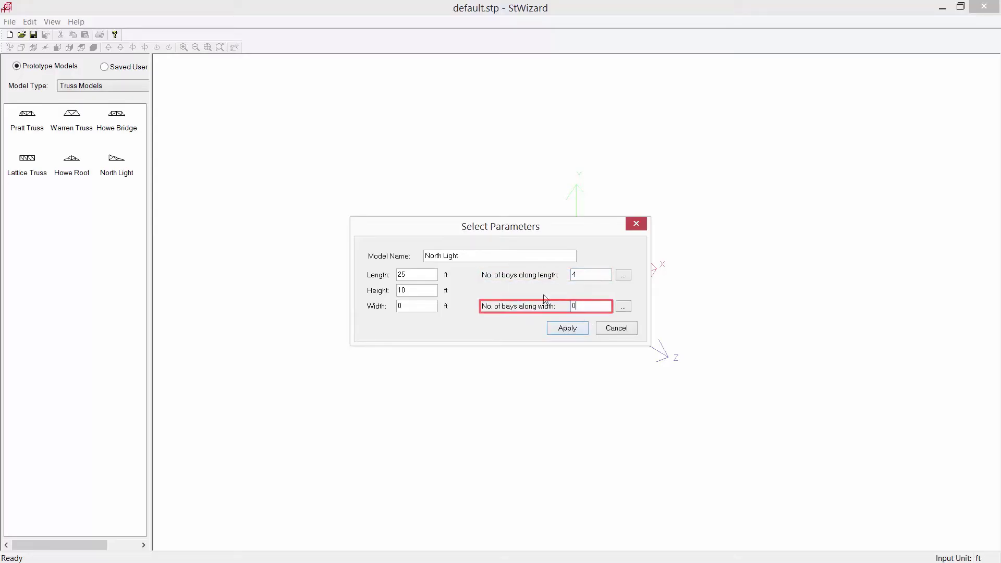
Check the individual bay lengths along the truss length, keep them, and generate the North Light truss
click(583, 275)
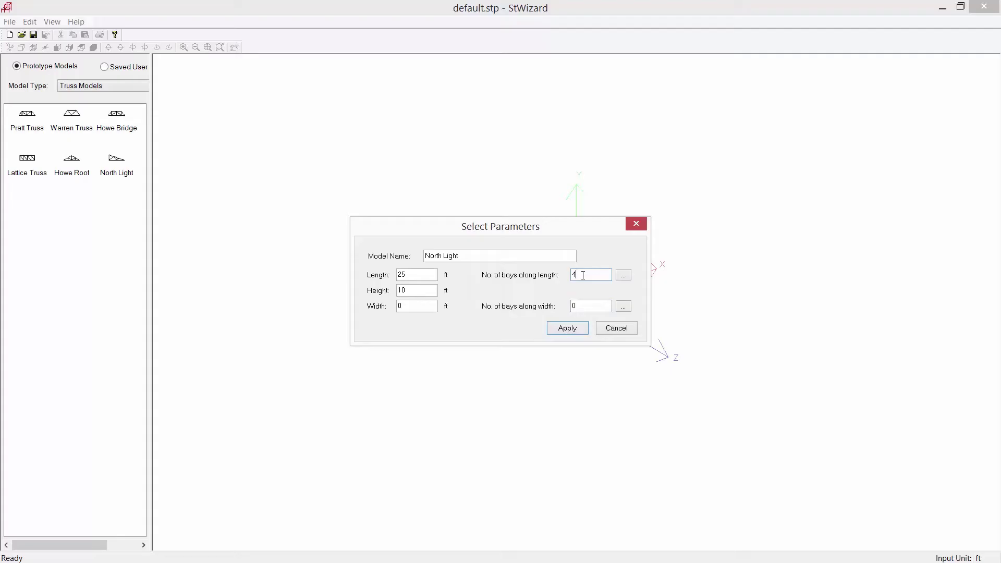
click(624, 275)
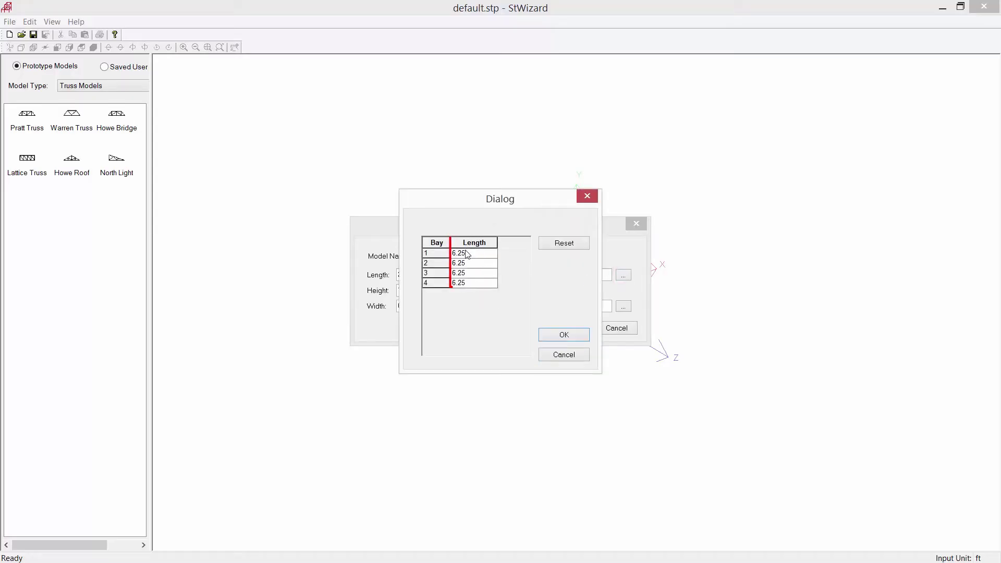
drag(488, 200, 566, 206)
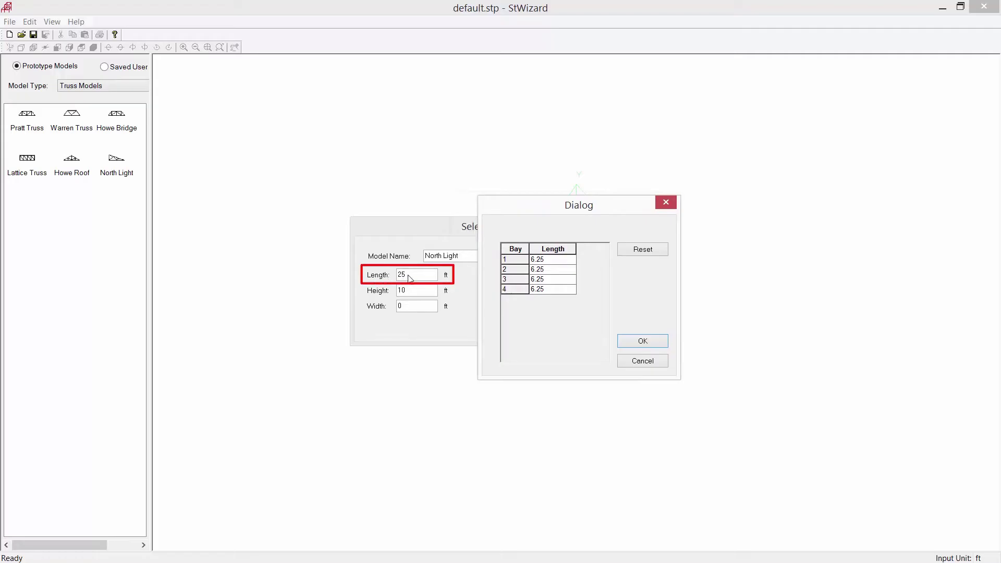
click(630, 342)
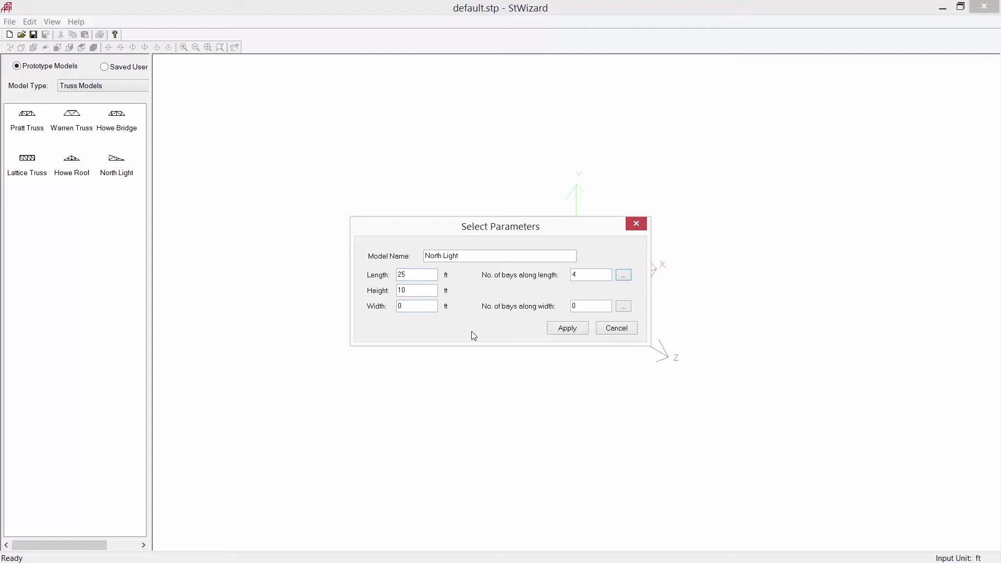
click(568, 331)
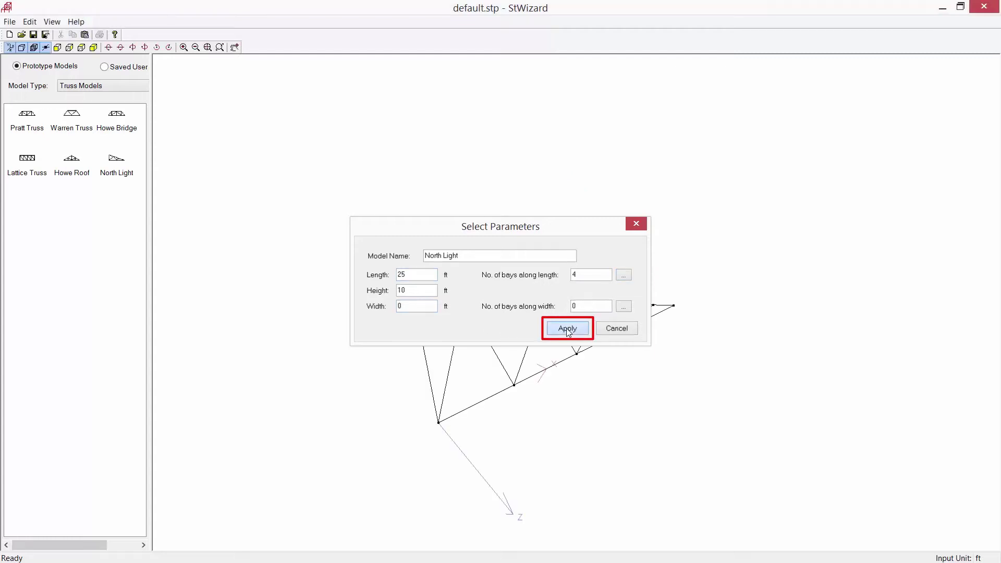
Examine the generated truss from different angles and review its parameters without changing them
right_click(616, 388)
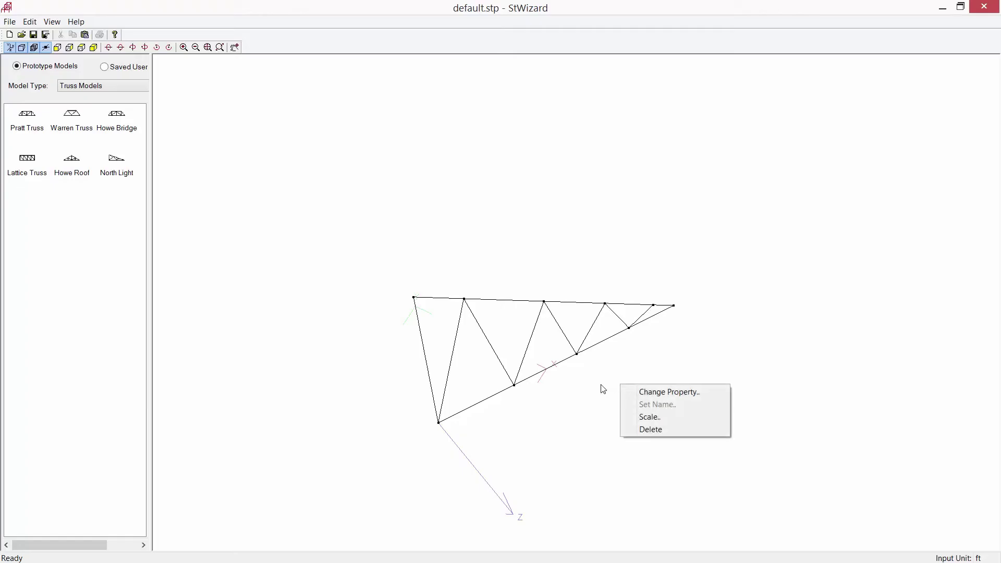
click(603, 388)
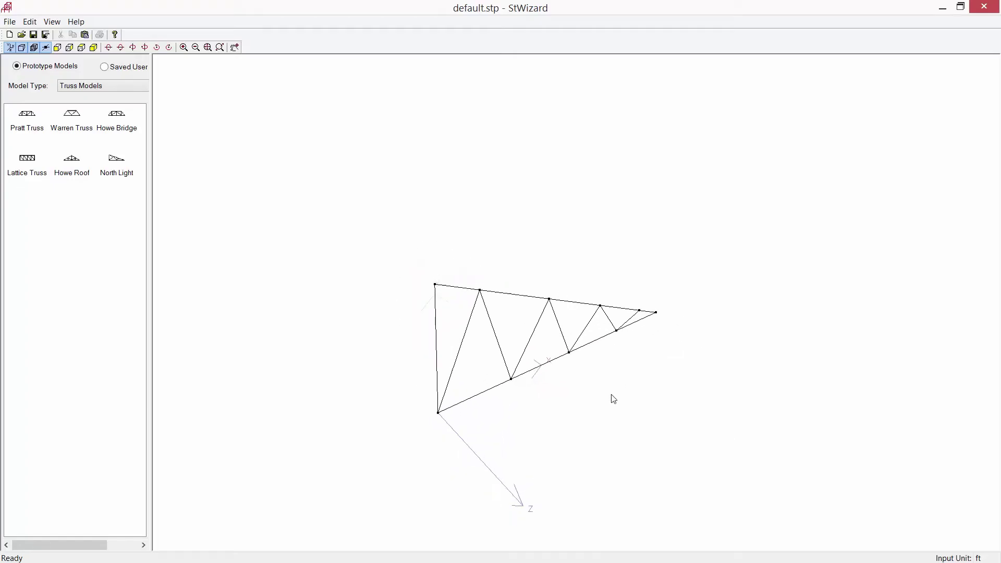
drag(610, 398, 585, 253)
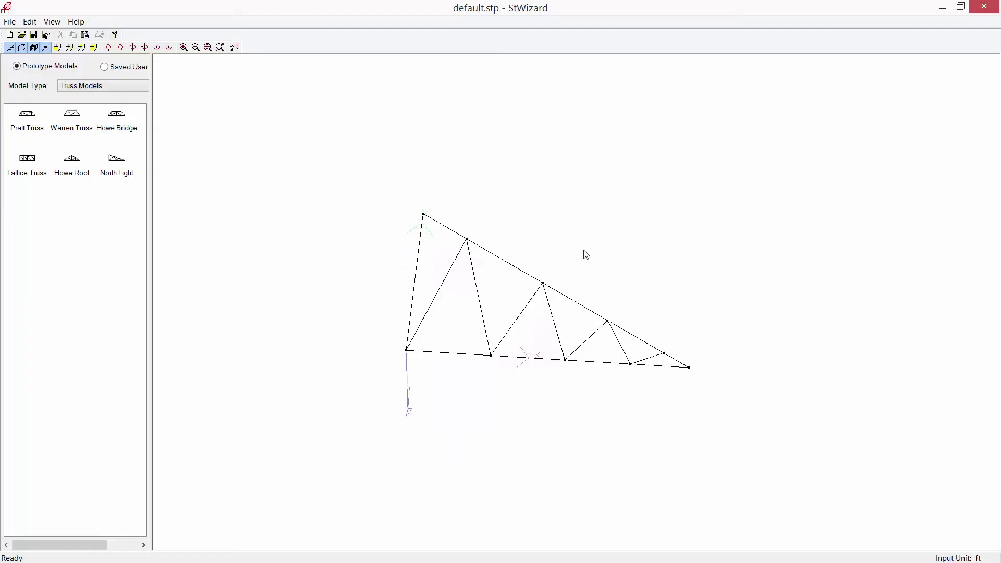
drag(619, 326, 588, 290)
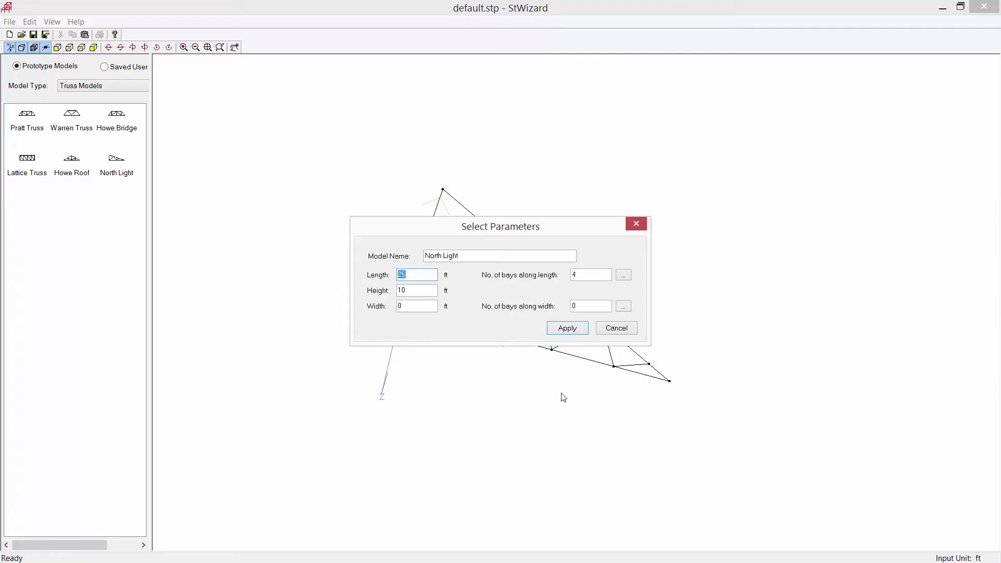
click(612, 330)
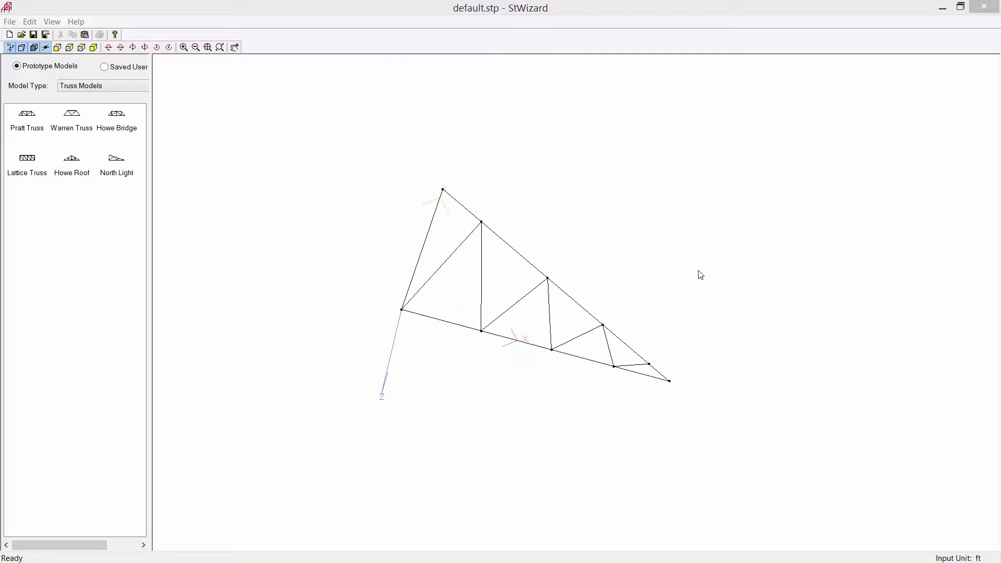
Merge the truss prototype into the STAAD.Pro model with X, Y and Z offsets of 0 ft
click(9, 21)
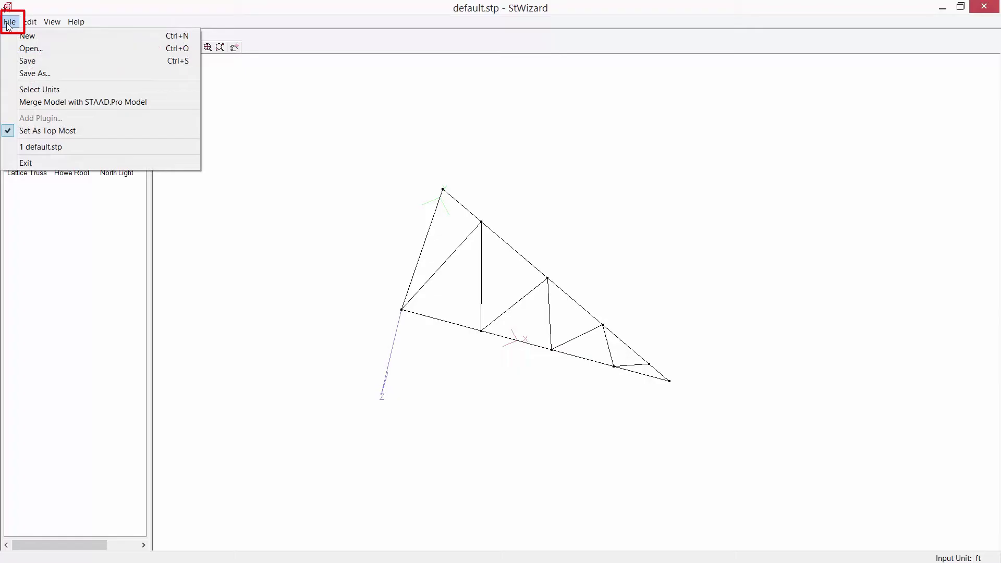
click(18, 103)
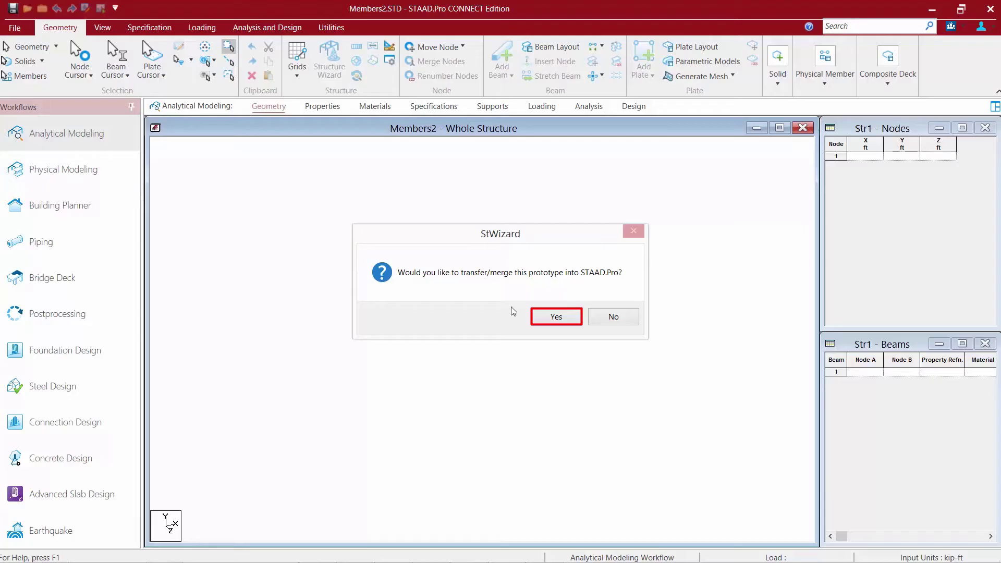
click(565, 316)
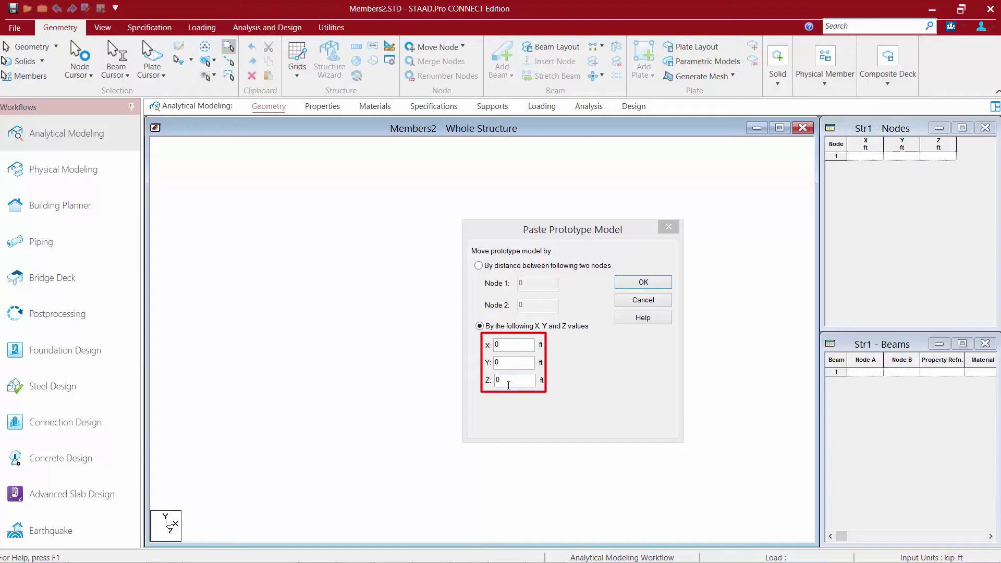
click(633, 283)
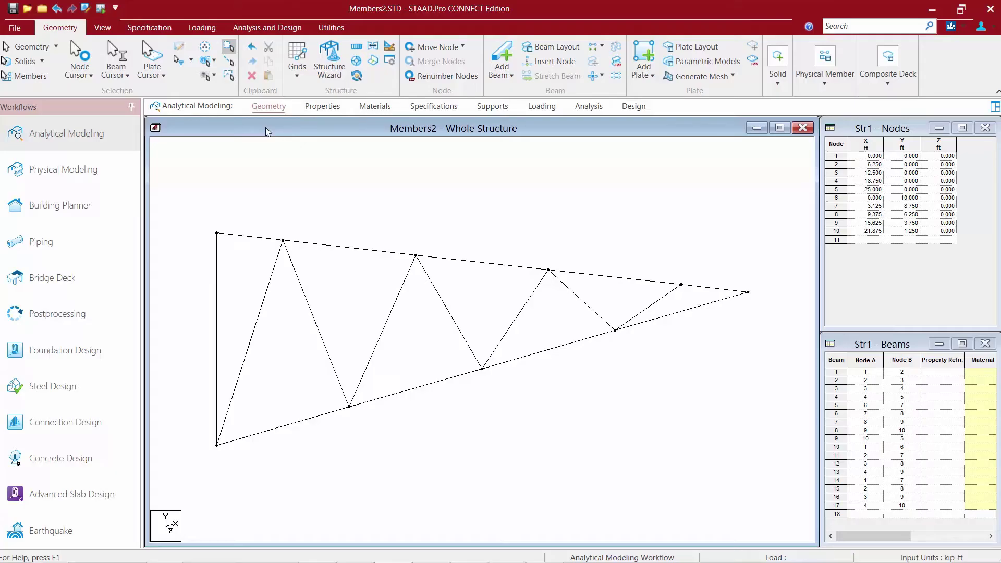
Turn on the node number and beam number labels for the structure
click(96, 31)
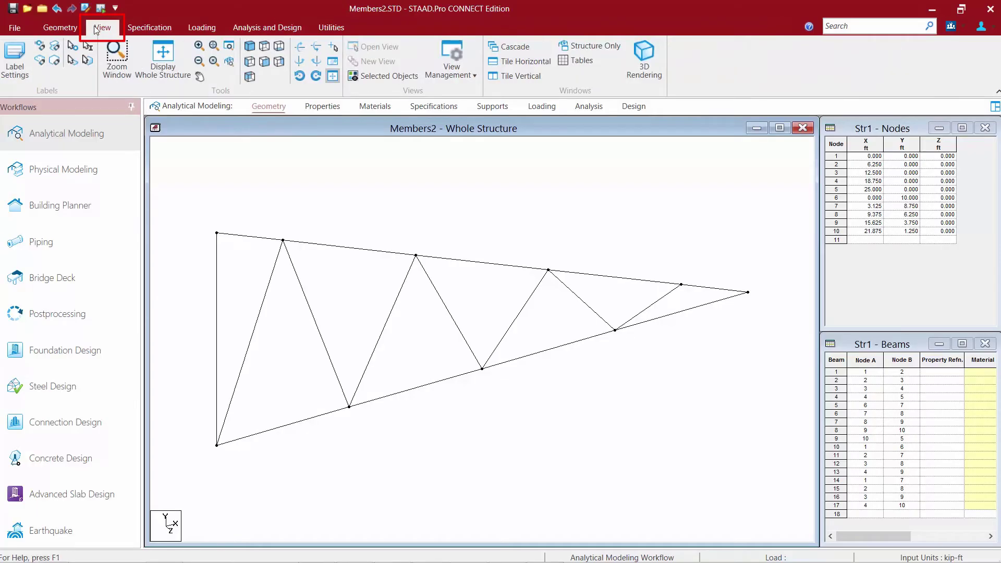
click(42, 46)
click(53, 46)
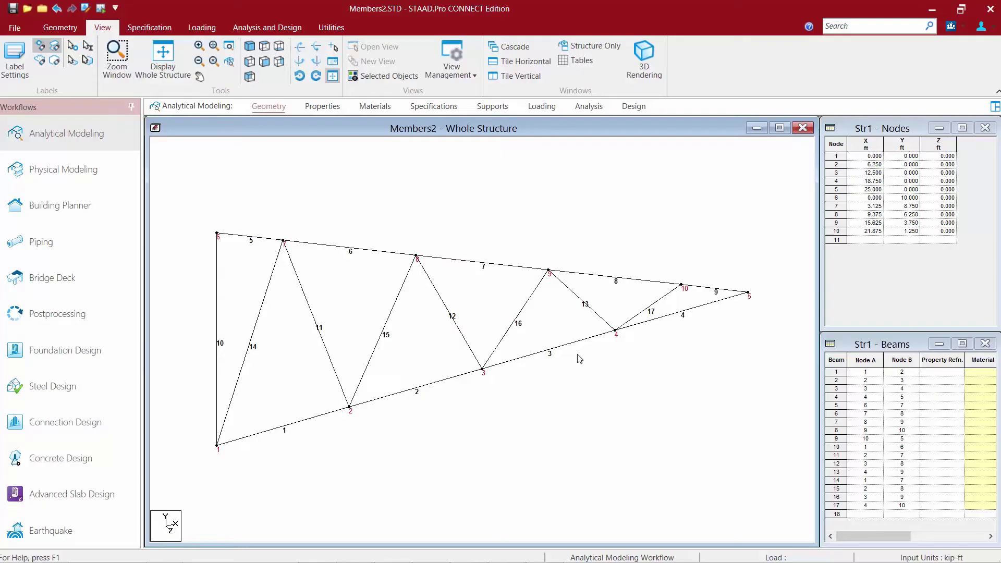
Copy node 5 at the truss's pointed end and paste it with offsets X 0, Y -15 and Z 0 ft
click(60, 27)
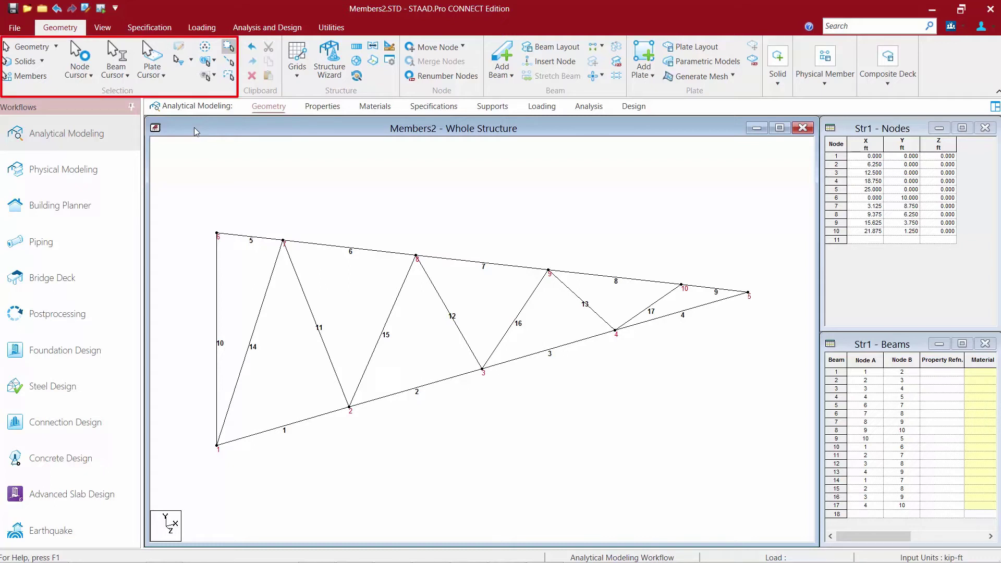
click(82, 49)
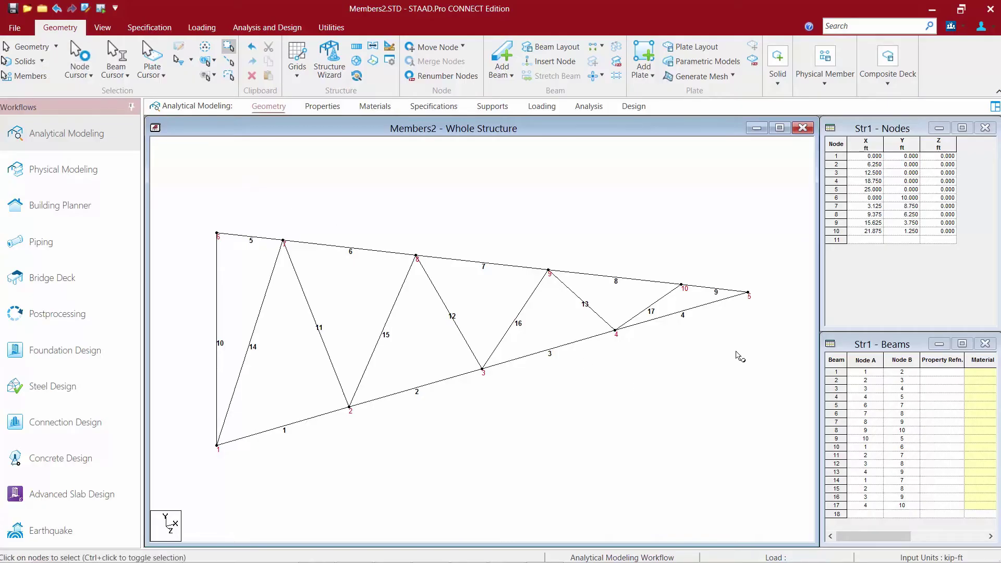
click(749, 296)
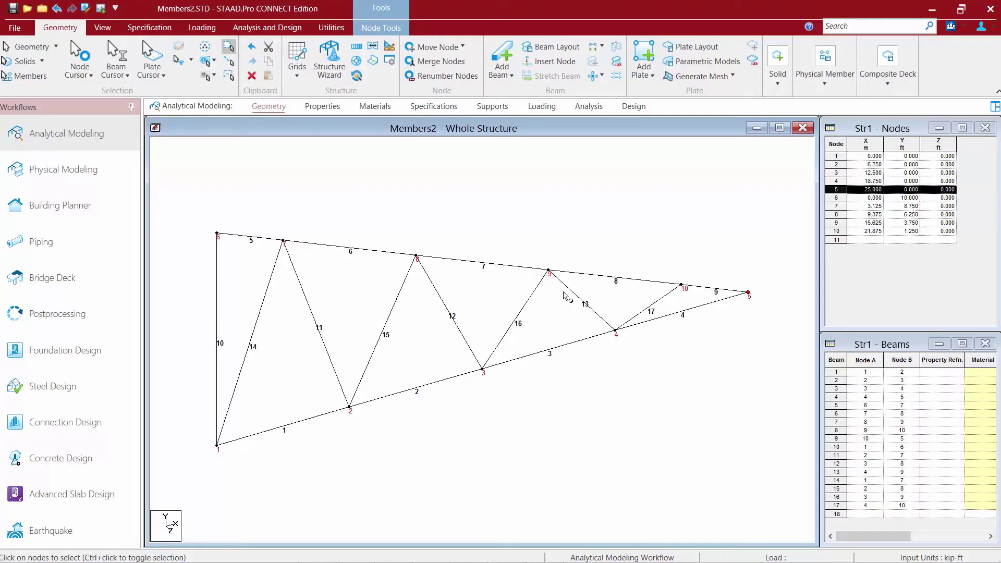
click(269, 78)
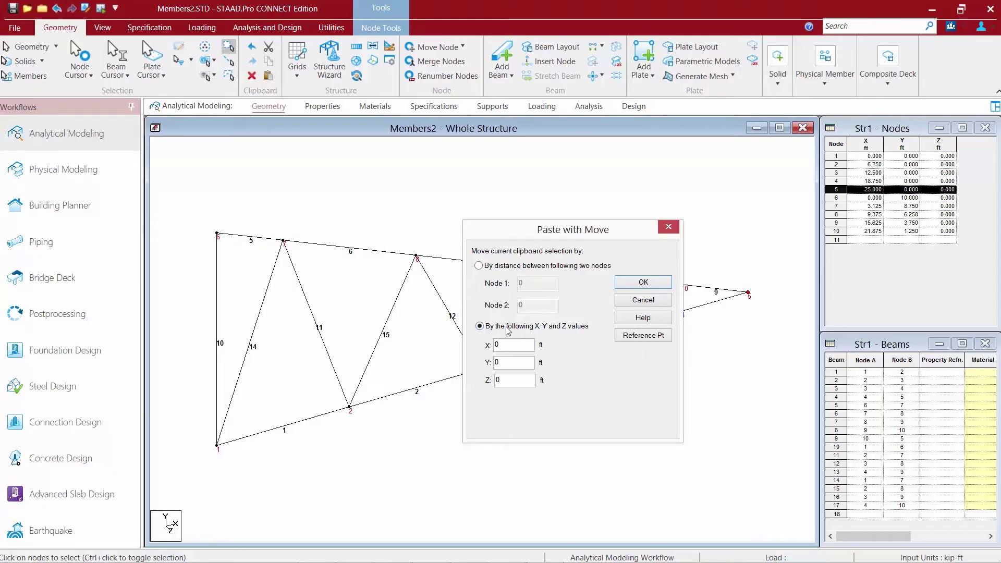
click(508, 362)
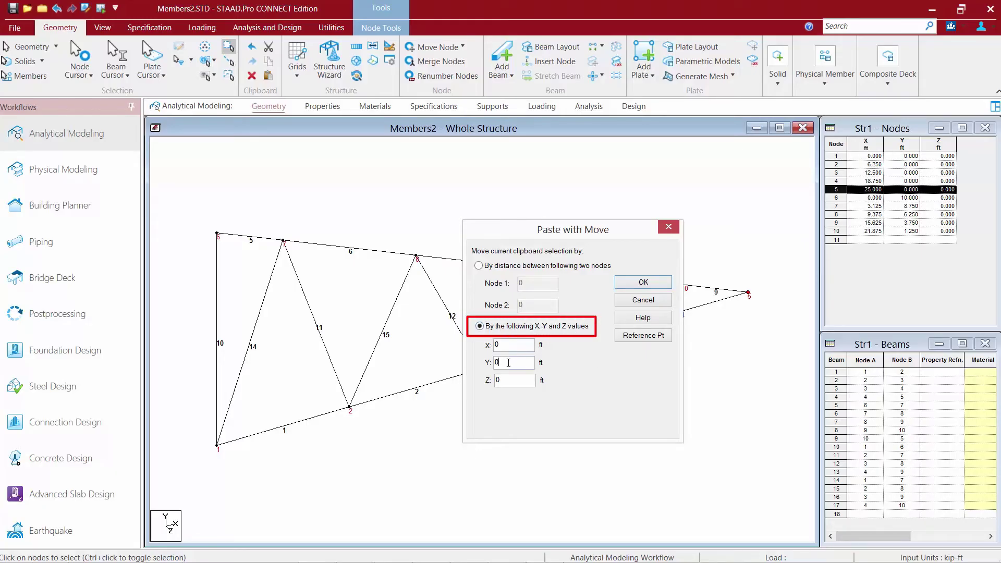
double_click(509, 362)
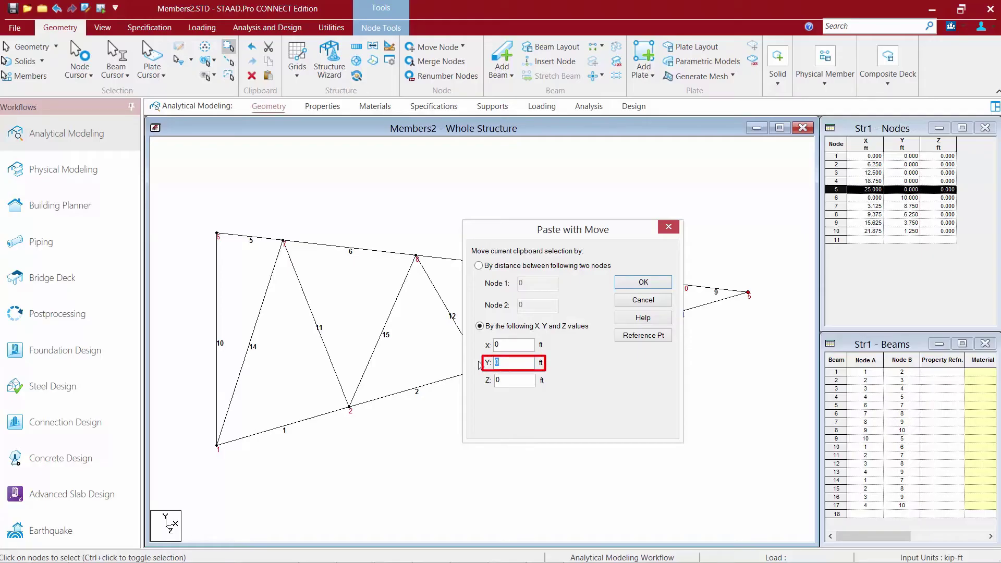
text(-15)
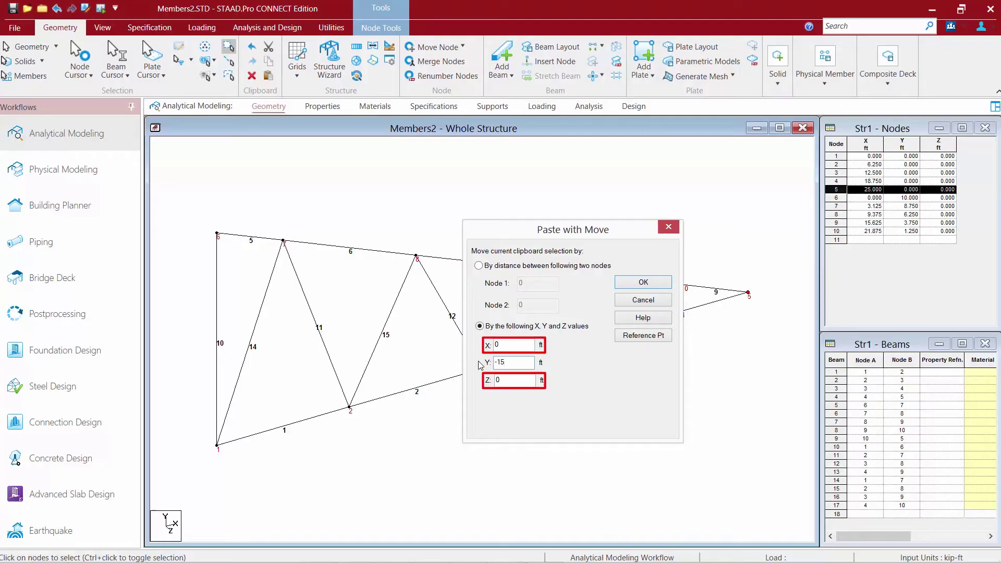
click(636, 285)
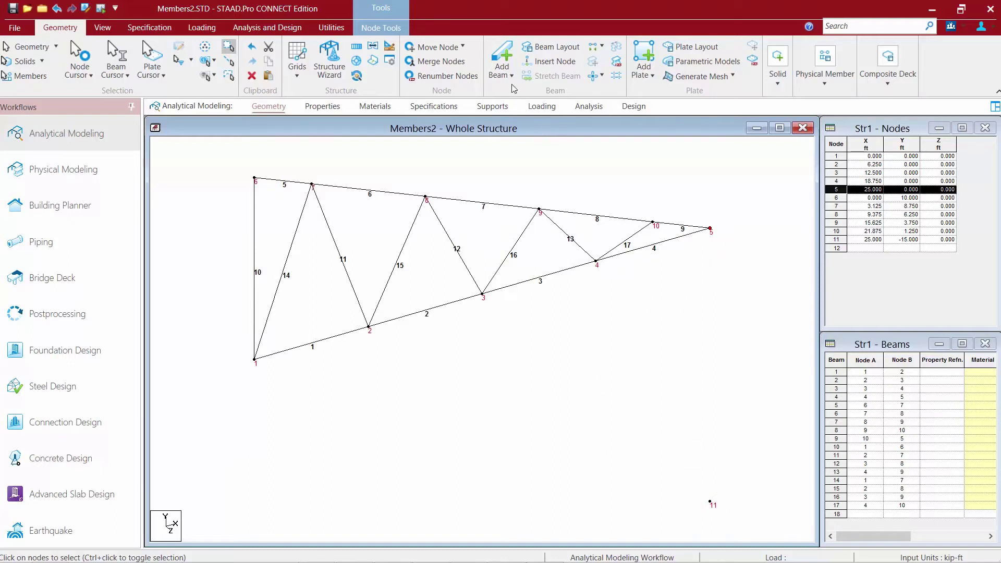
Add a vertical beam from node 5 down to node 11 as a column
click(493, 52)
click(710, 228)
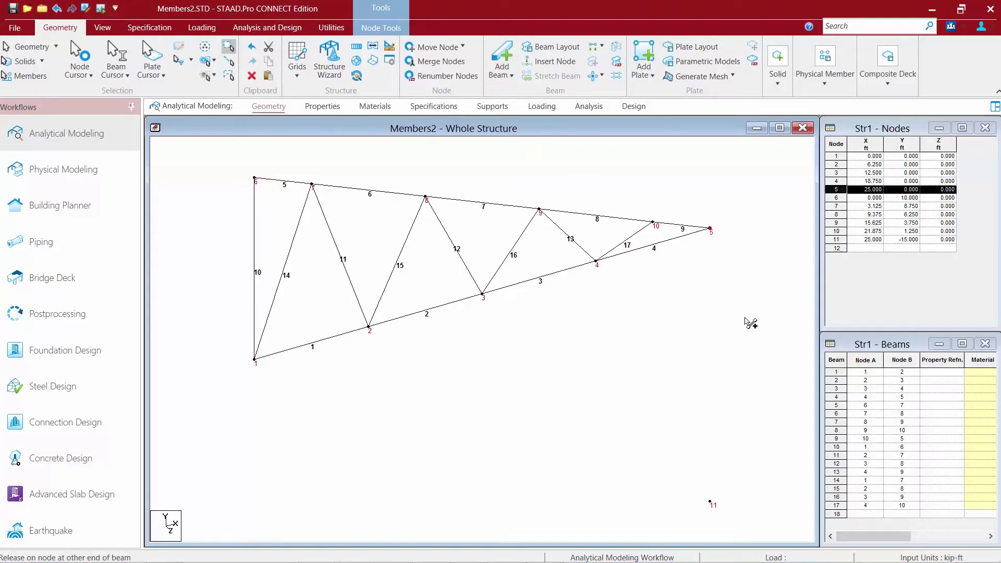
click(710, 501)
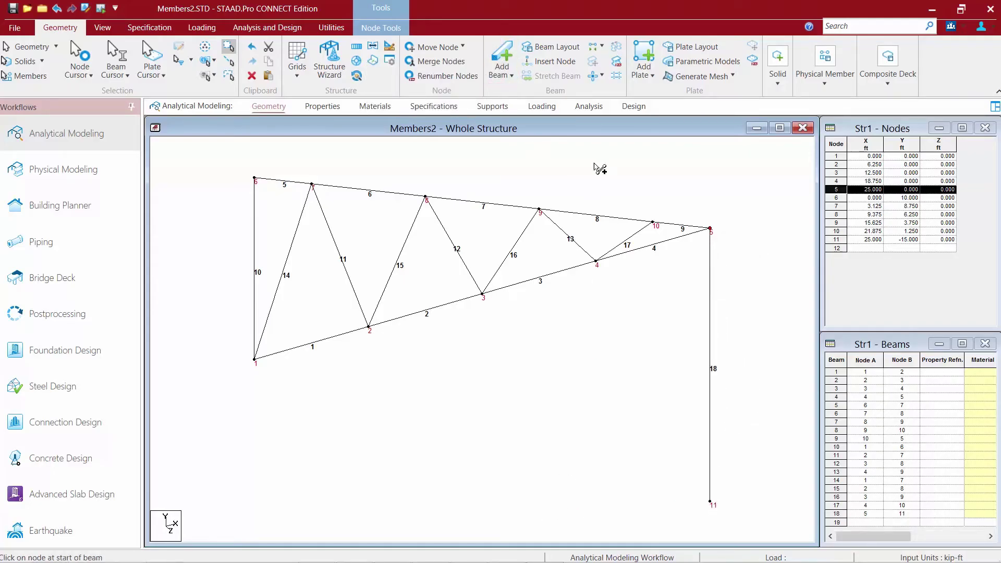
click(502, 52)
Copy column beam 18 and paste it by the distance between node 5 and node 1
click(117, 47)
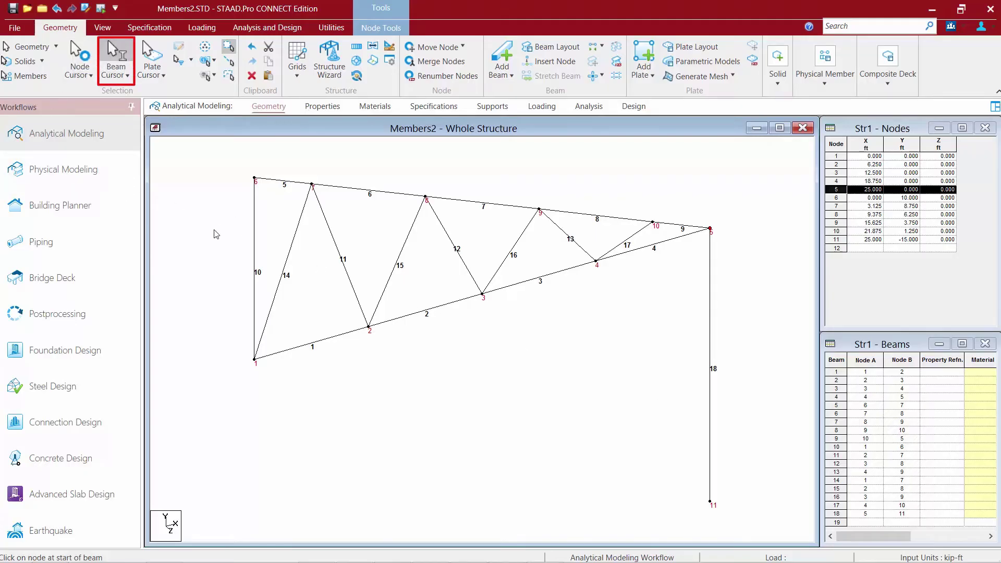
click(710, 365)
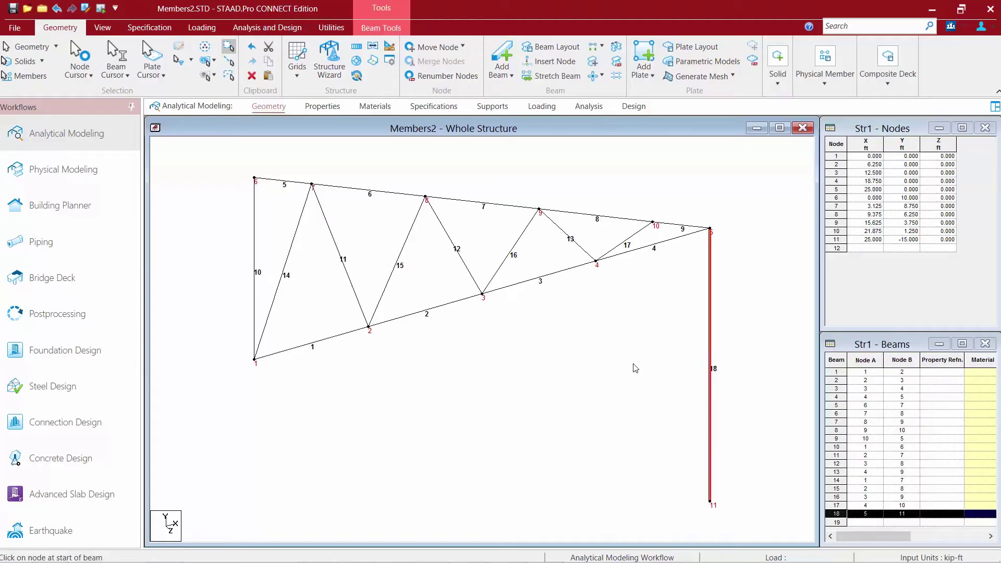
click(268, 77)
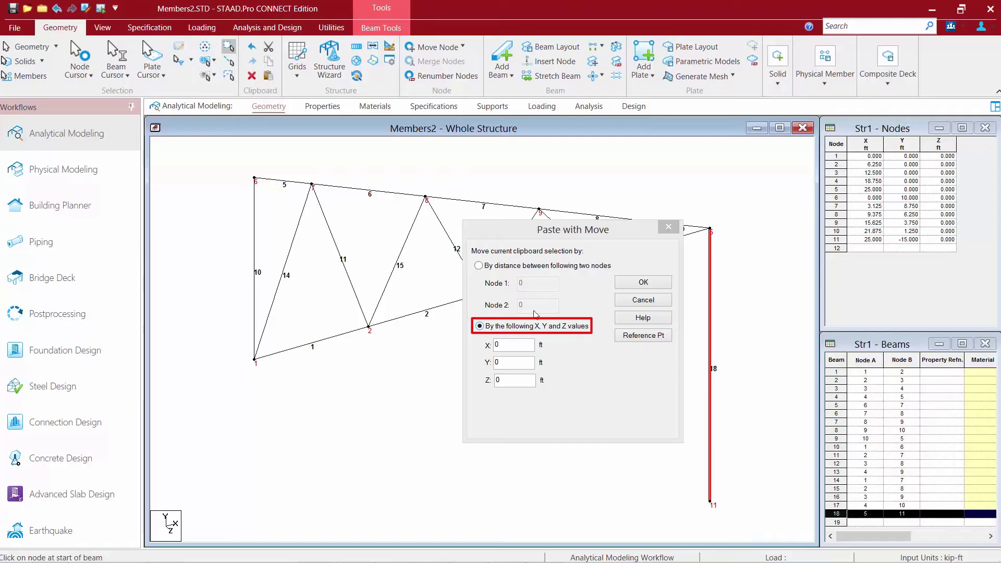
click(479, 266)
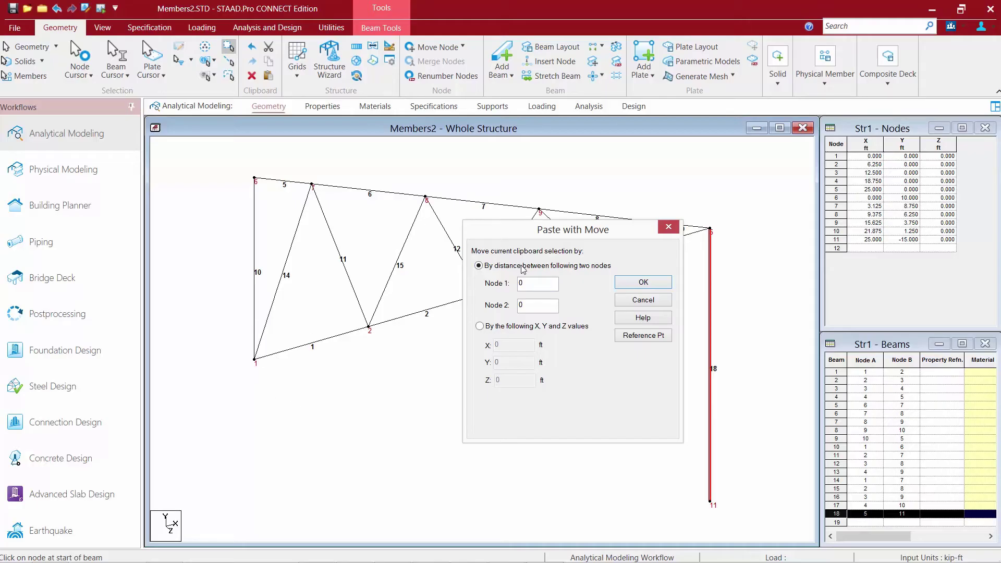
click(532, 282)
double_click(532, 282)
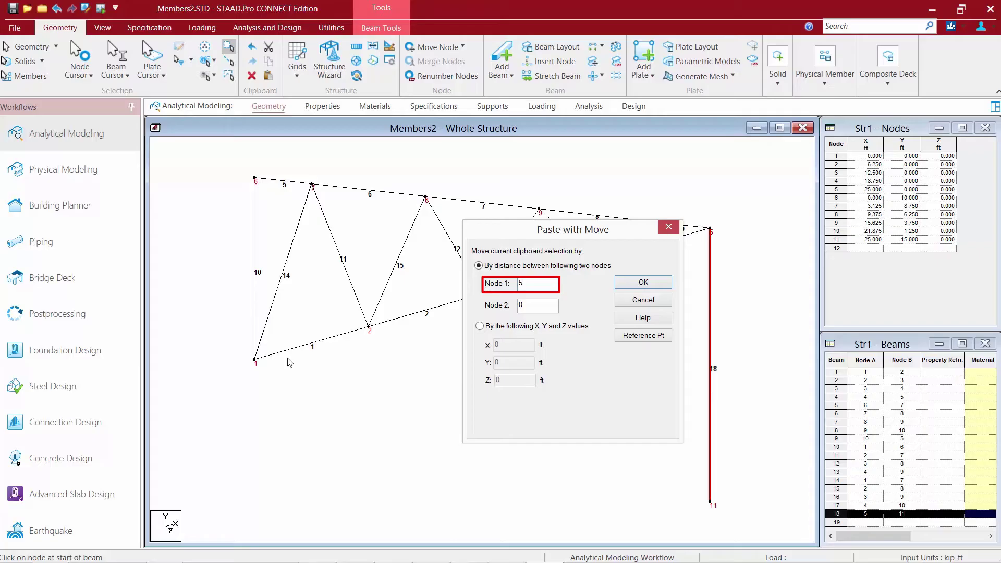
text(5)
double_click(521, 305)
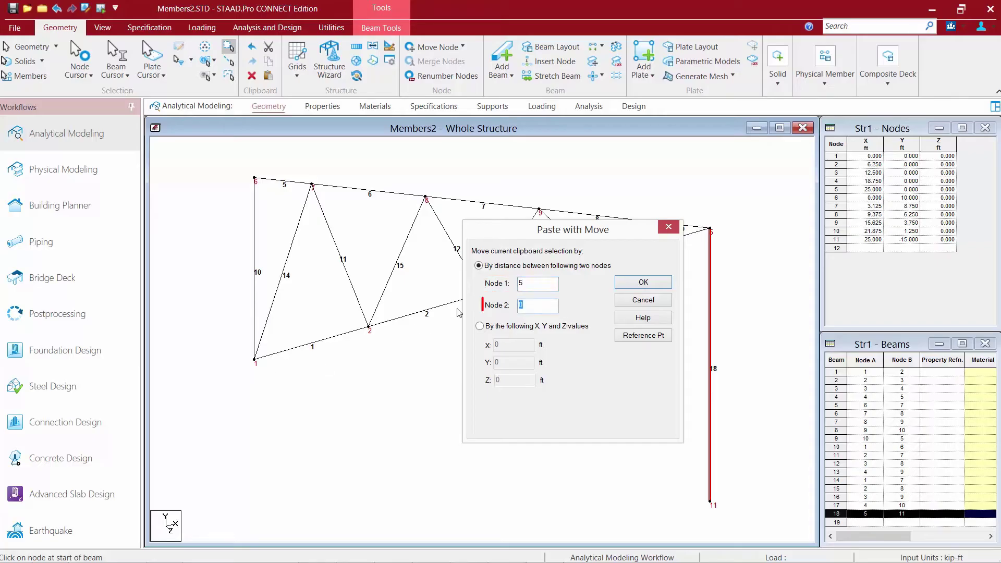
text(1)
click(643, 283)
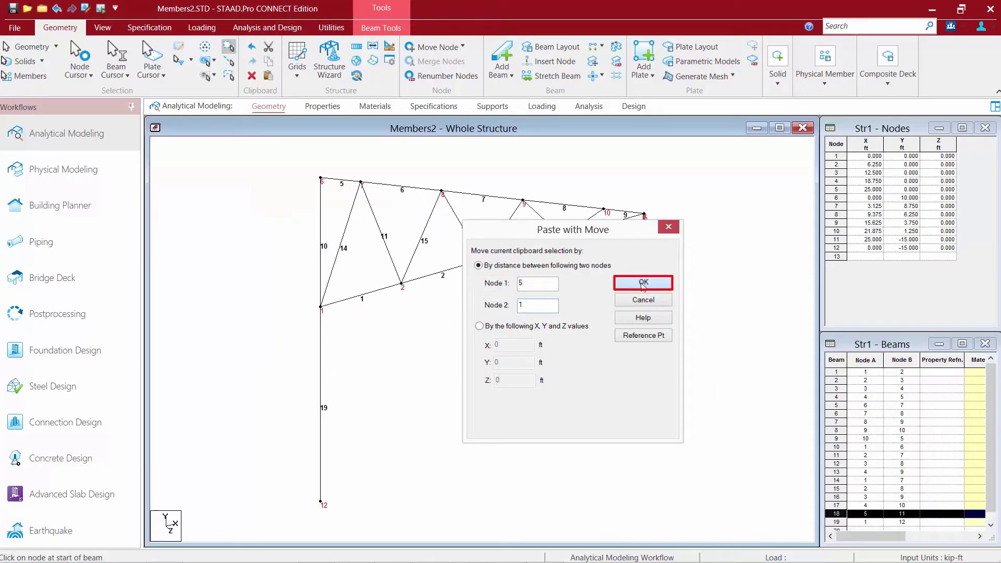
click(245, 414)
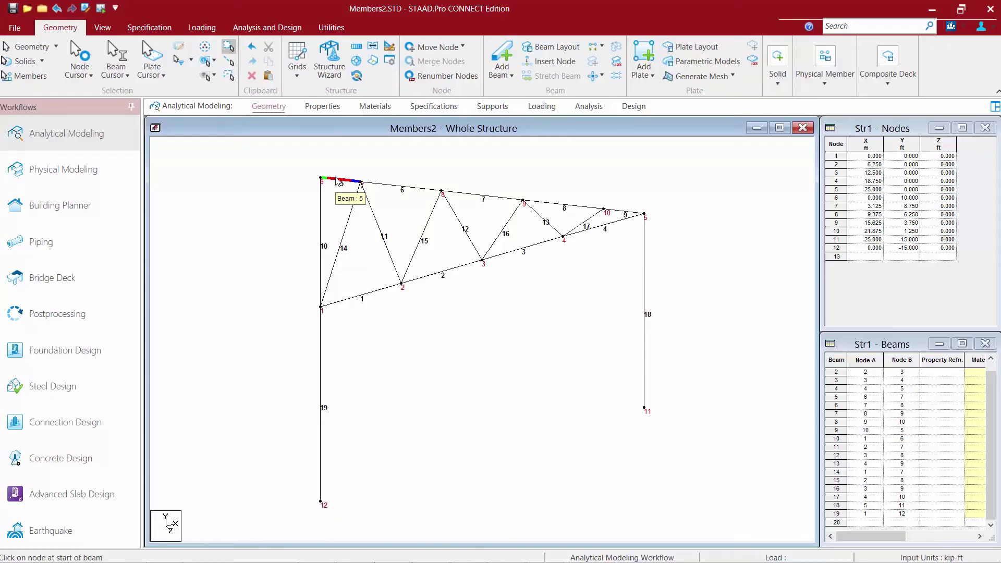
Mirror all beams of the truss and columns as a copy about the Y-Z plane through node 6
drag(279, 150, 719, 527)
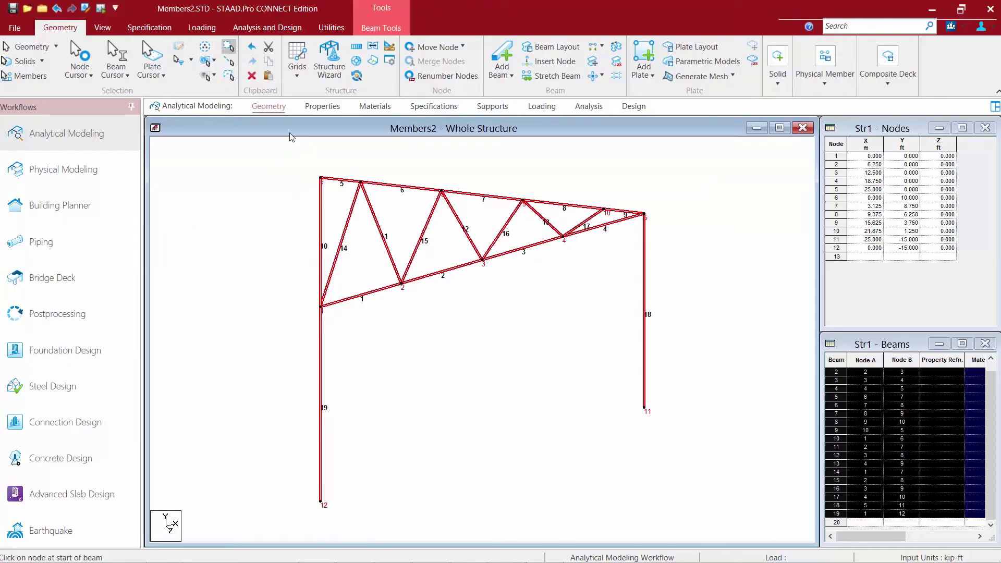
click(373, 46)
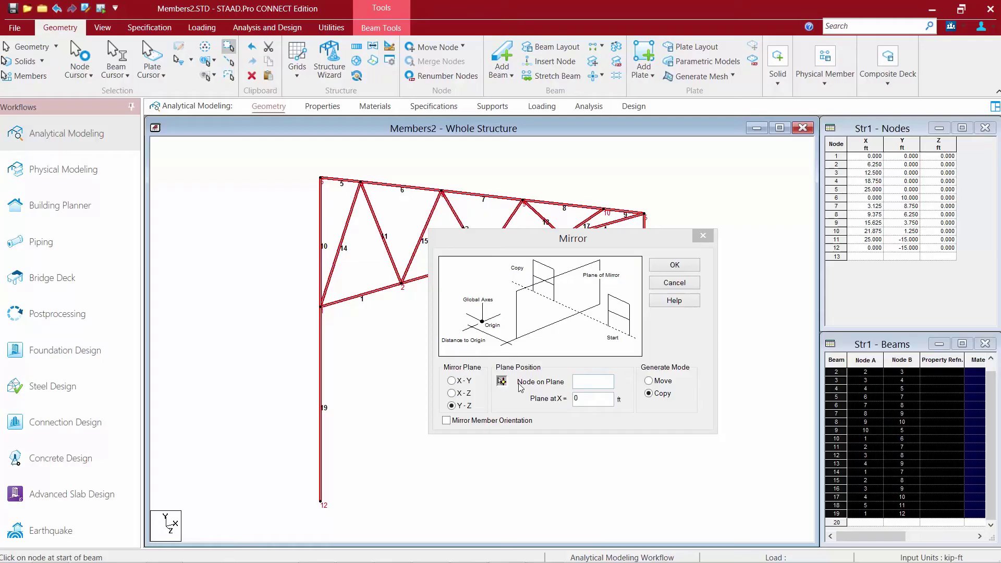
click(502, 384)
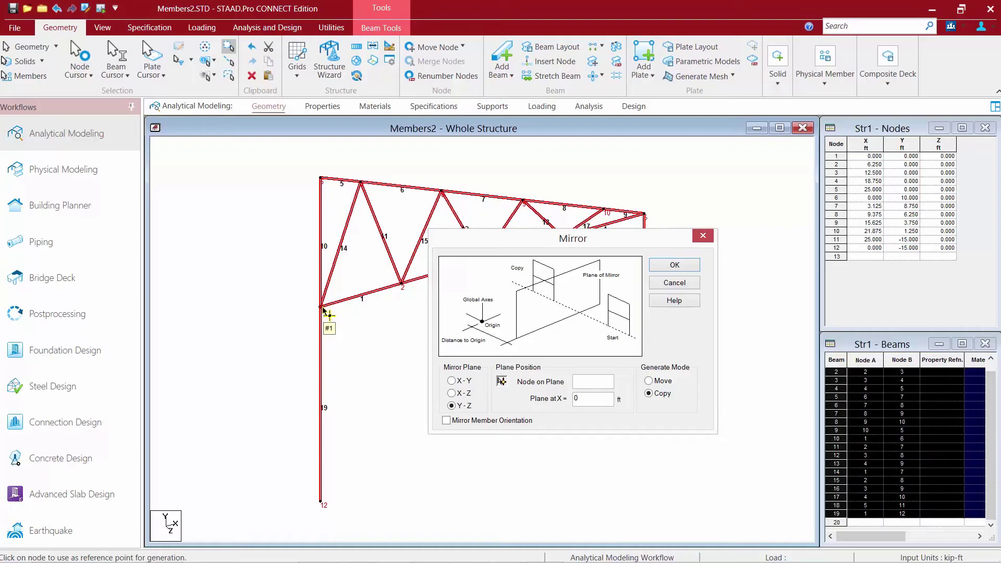
click(326, 187)
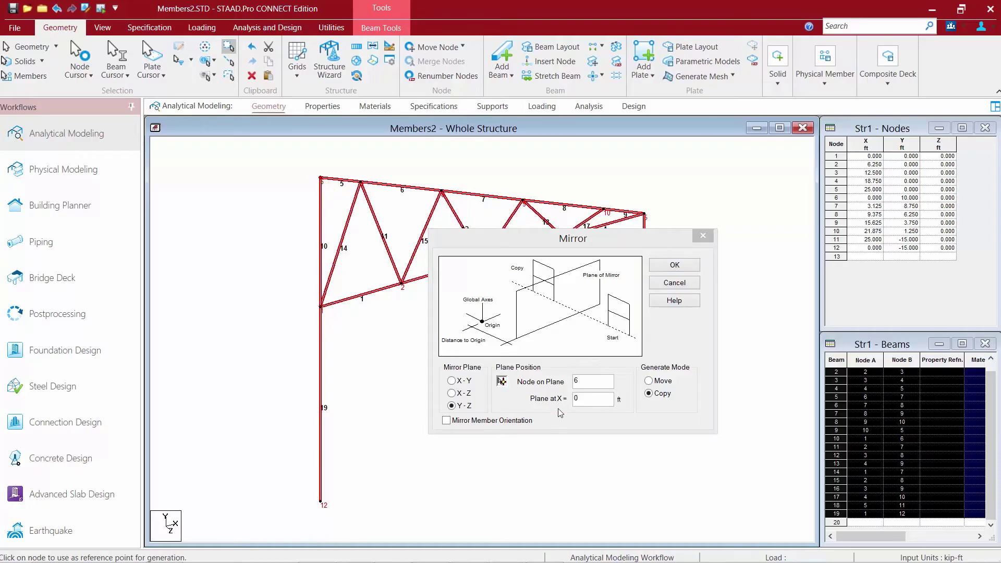
click(673, 267)
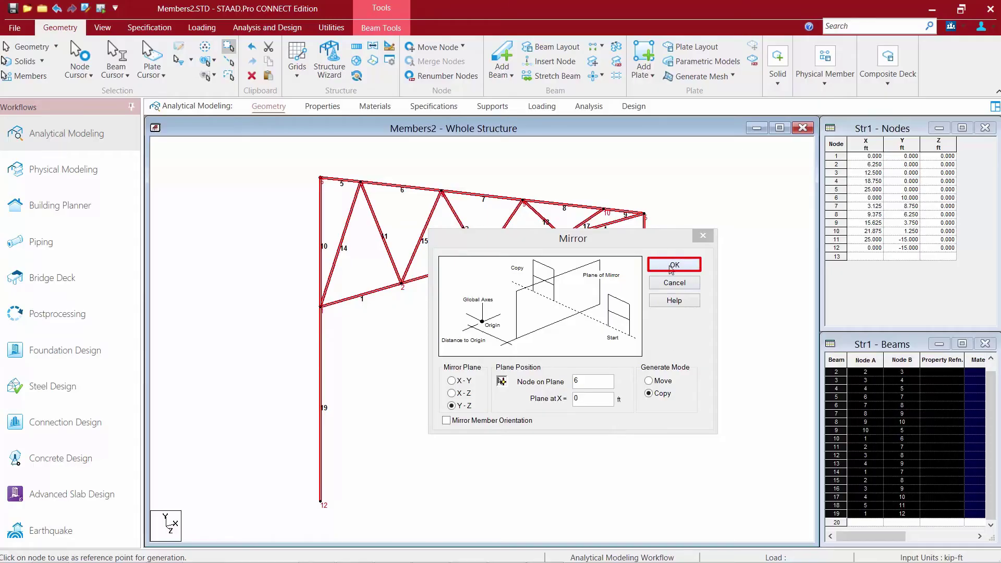
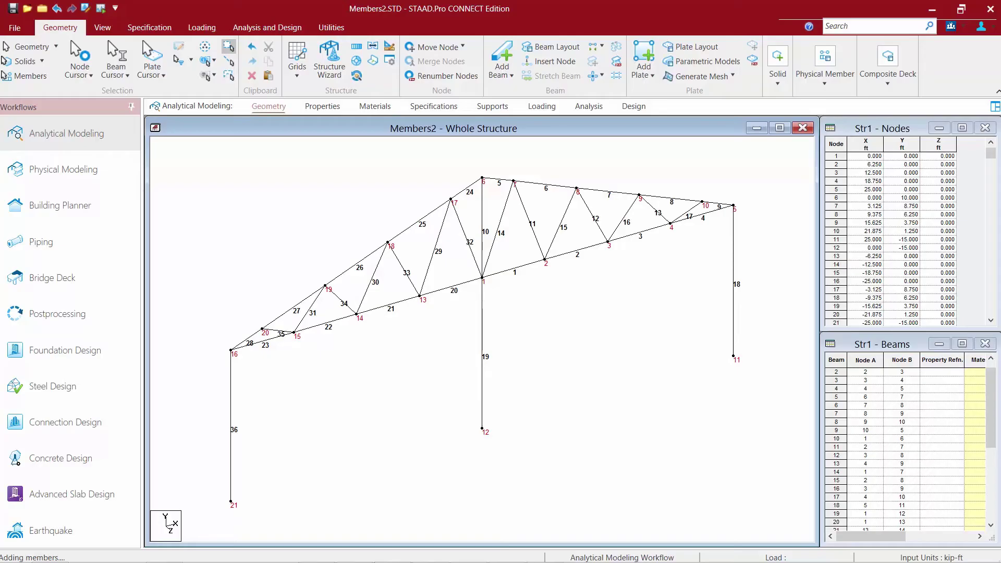
Set up a Translational Repeat of all beams in the Z direction with 1 step at -35 ft spacing
click(123, 74)
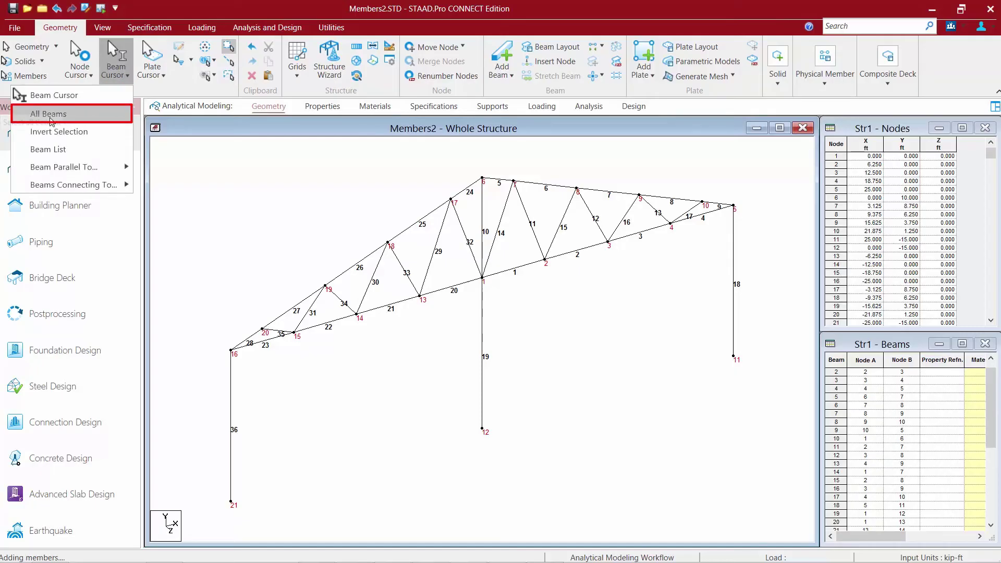
click(48, 114)
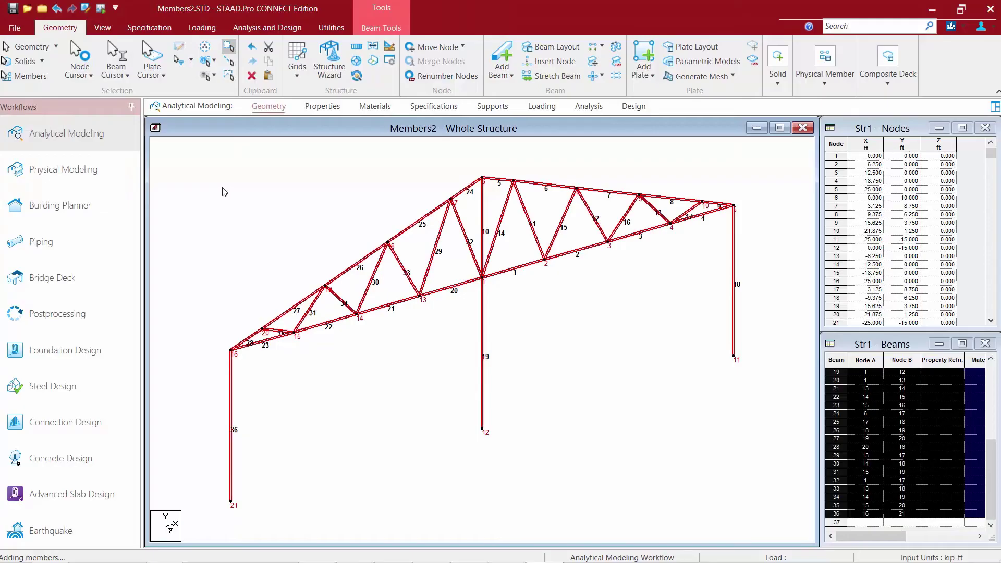
click(357, 49)
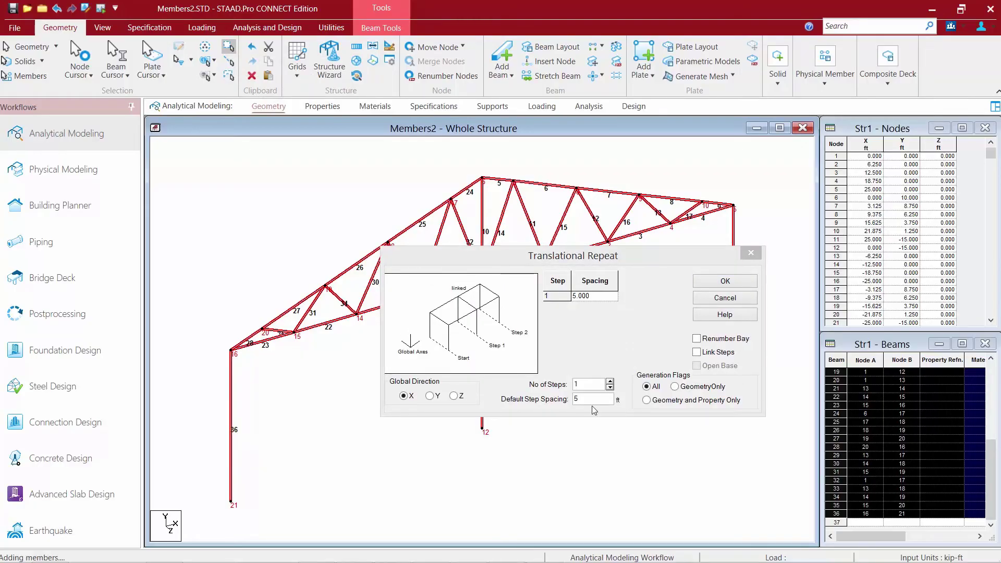
click(457, 398)
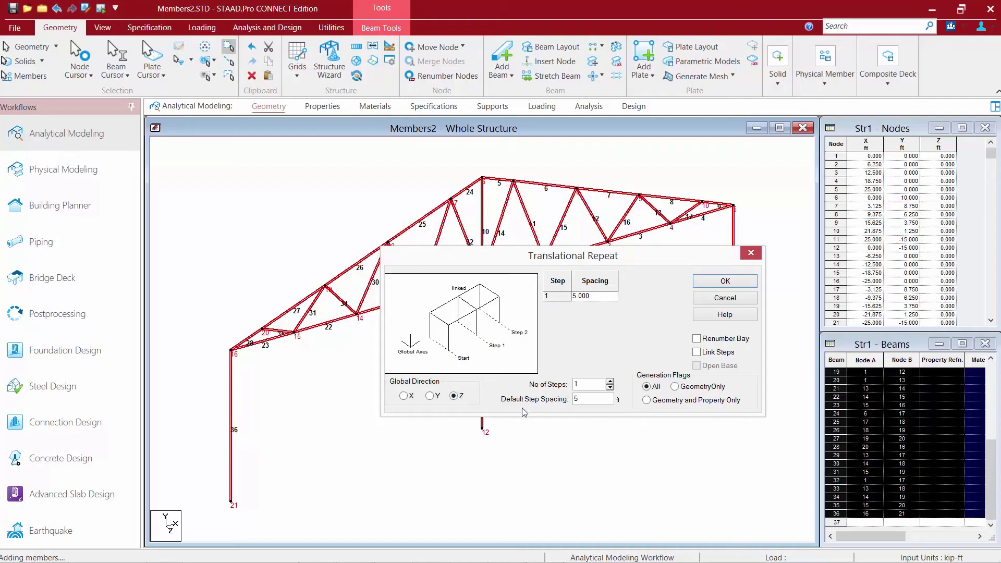
click(610, 382)
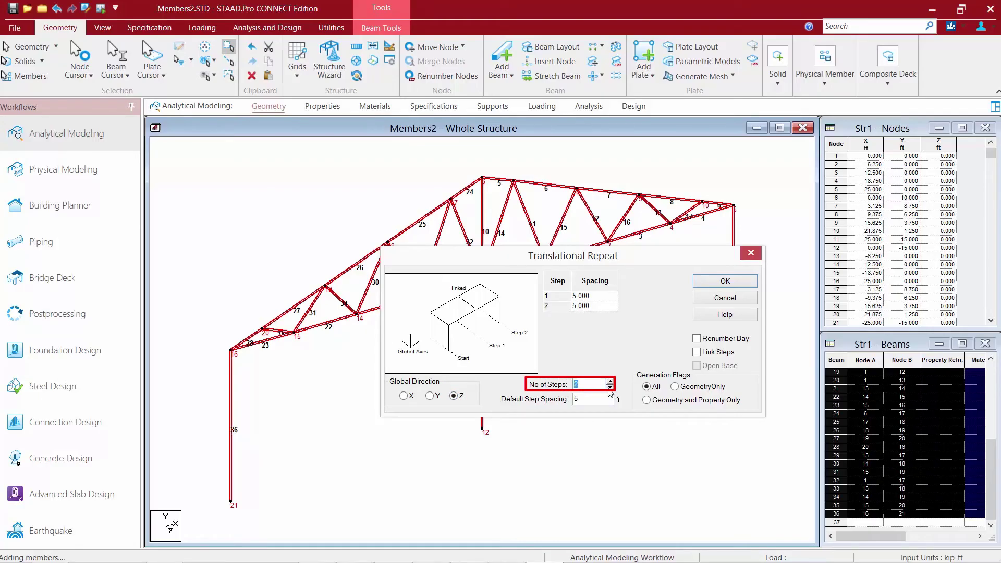
click(610, 387)
click(600, 399)
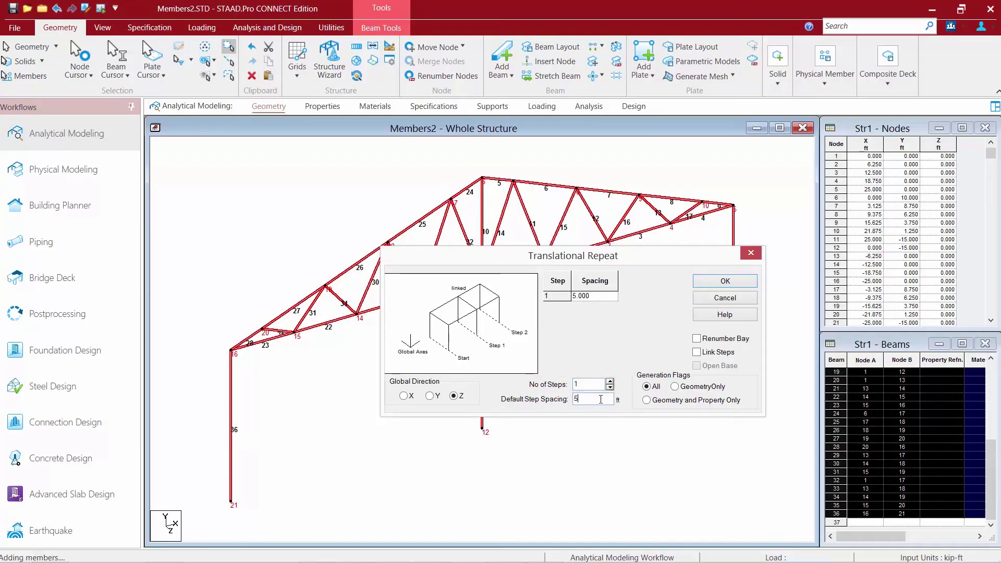
drag(601, 400, 550, 400)
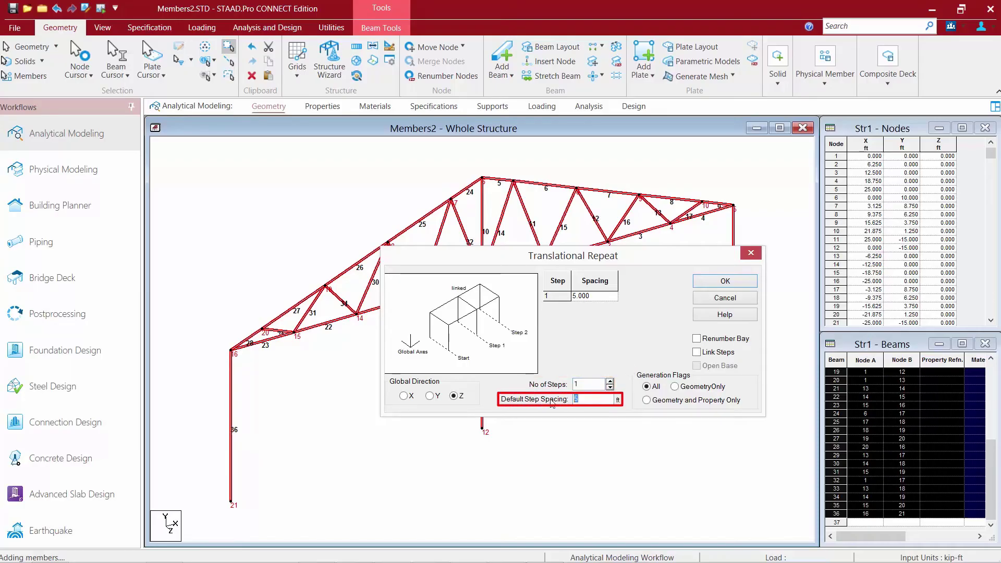
text(-35)
click(609, 299)
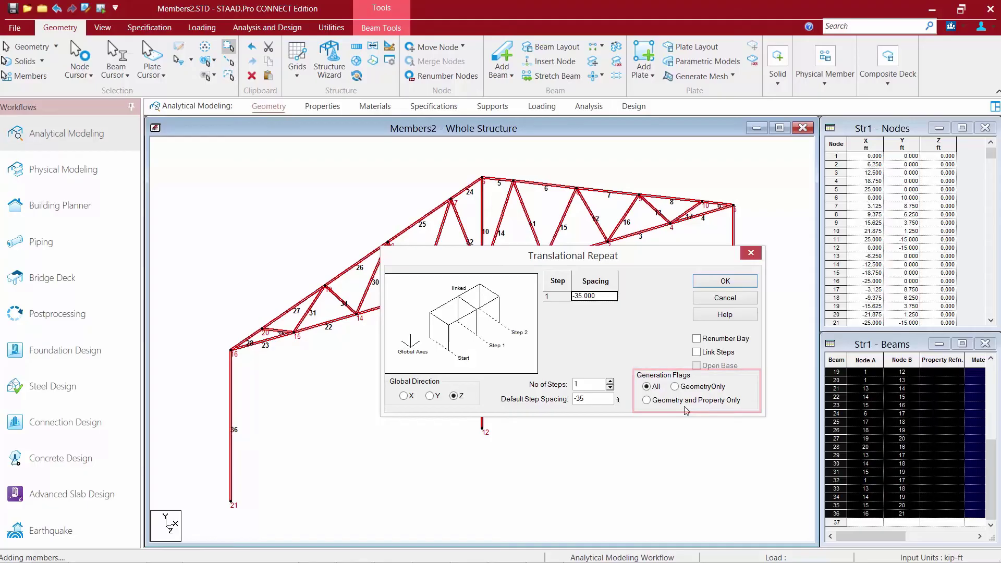
Enable Link Steps and Open Base for the repeat, generate the second frame, and clear the selection
click(697, 353)
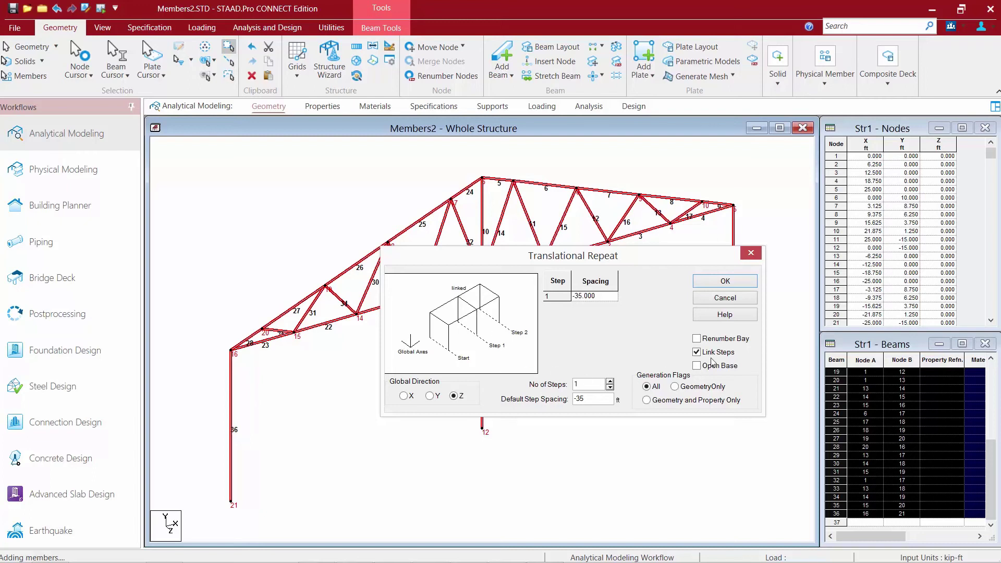
click(696, 367)
click(712, 284)
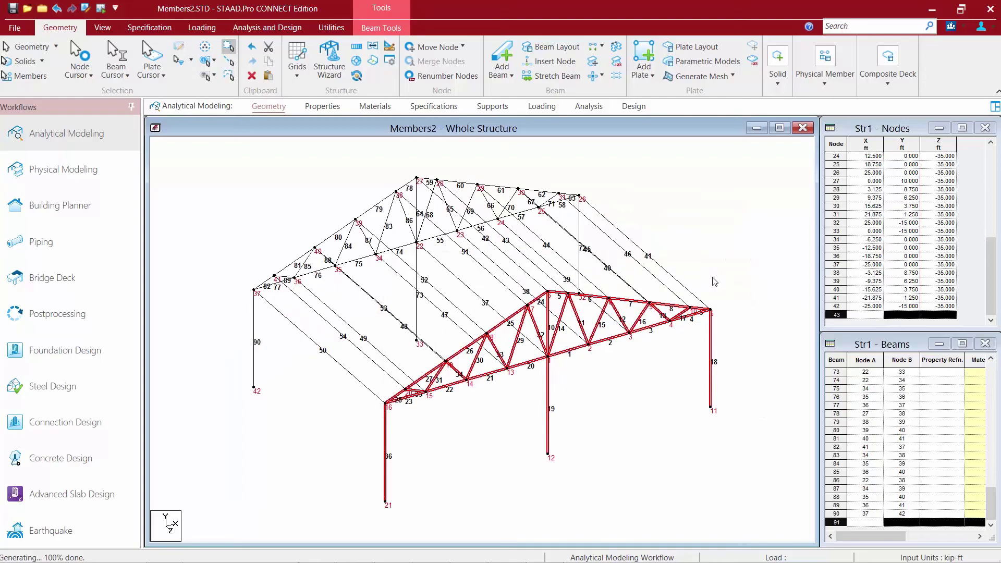
click(714, 281)
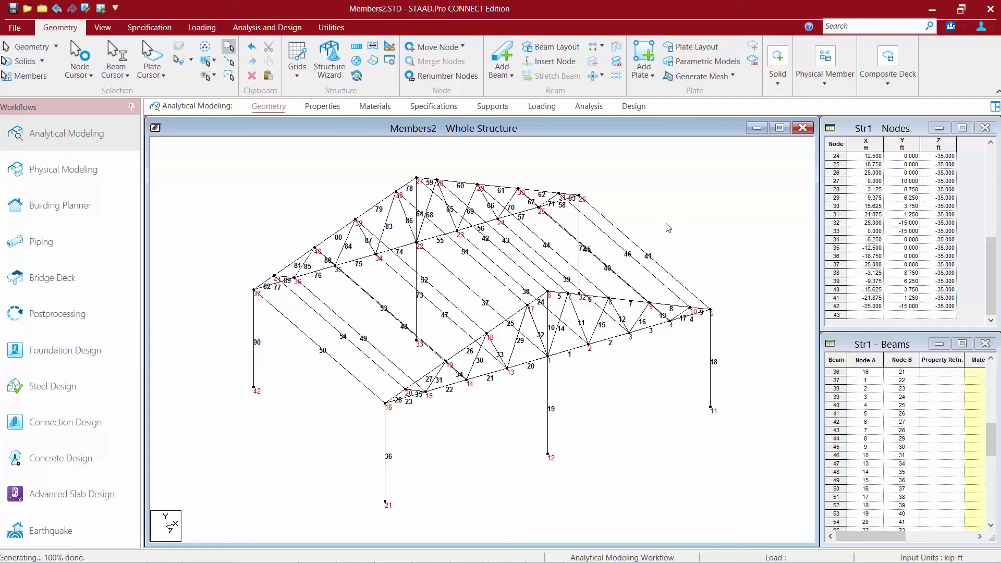
Select beams 10, 14 and 11 of the front truss together, and clear the selection
click(563, 312)
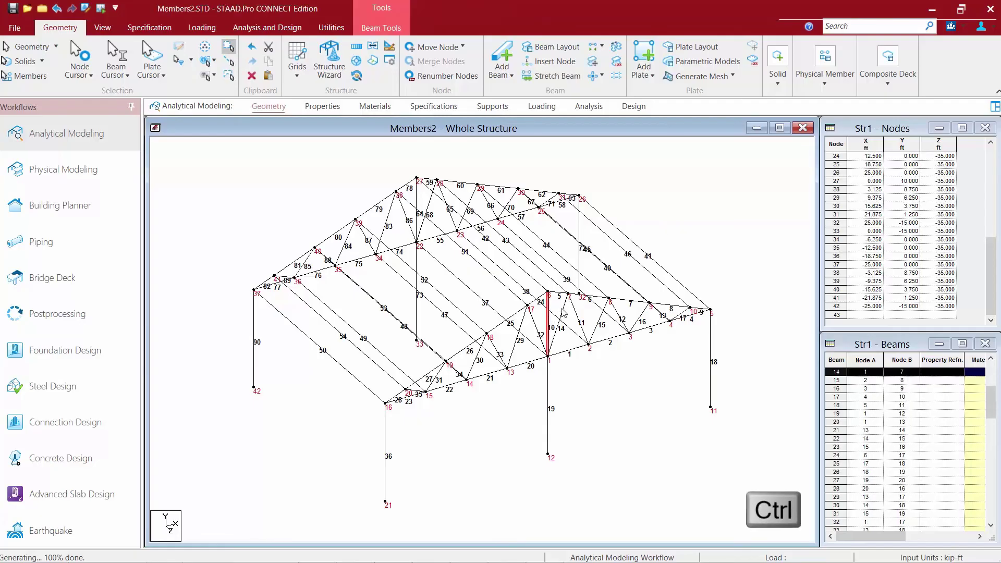
ctrl+click(562, 312)
ctrl+click(576, 312)
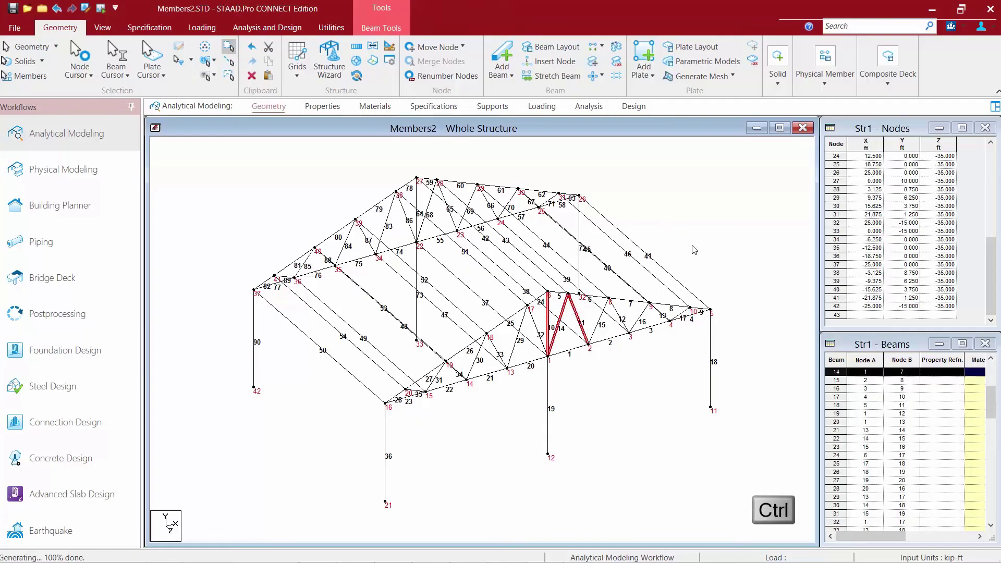
click(723, 220)
Select node 1 in the node table, and beam 16 in the beam table
click(993, 245)
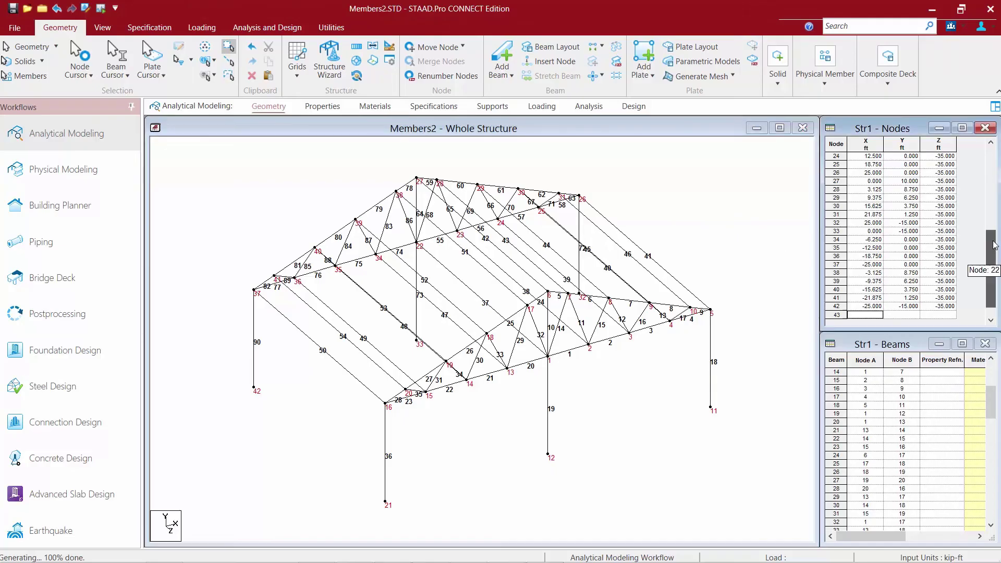
drag(995, 245, 995, 159)
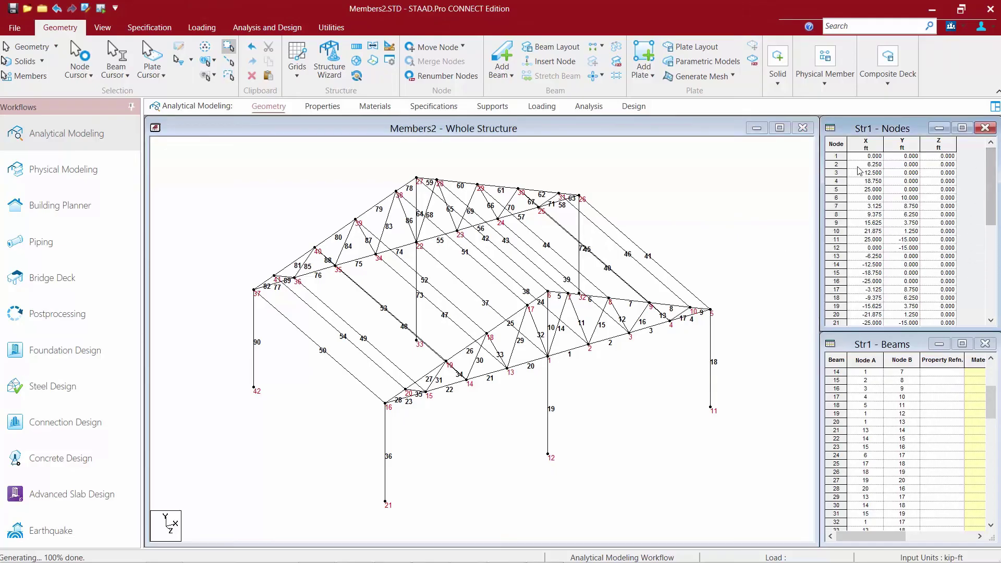
click(835, 156)
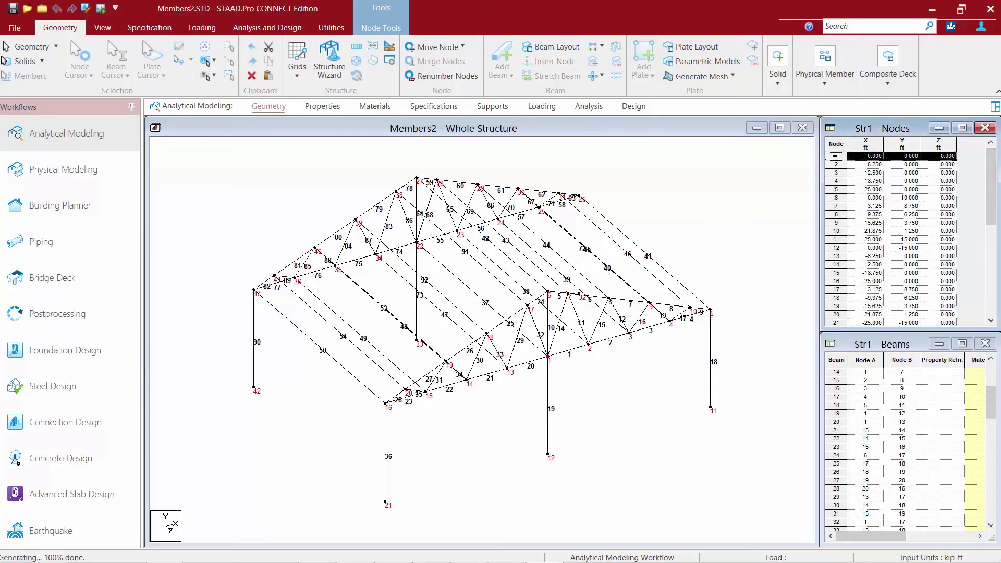
click(836, 389)
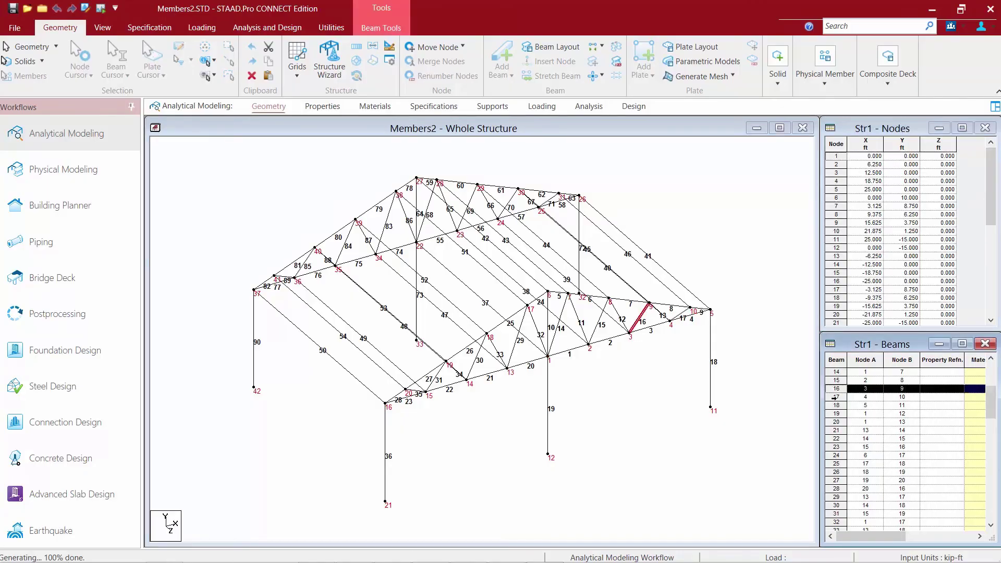
Select beams 1 to 18 in the beam table as the half truss and column for the circular repeat
scroll(834, 398, up, 4)
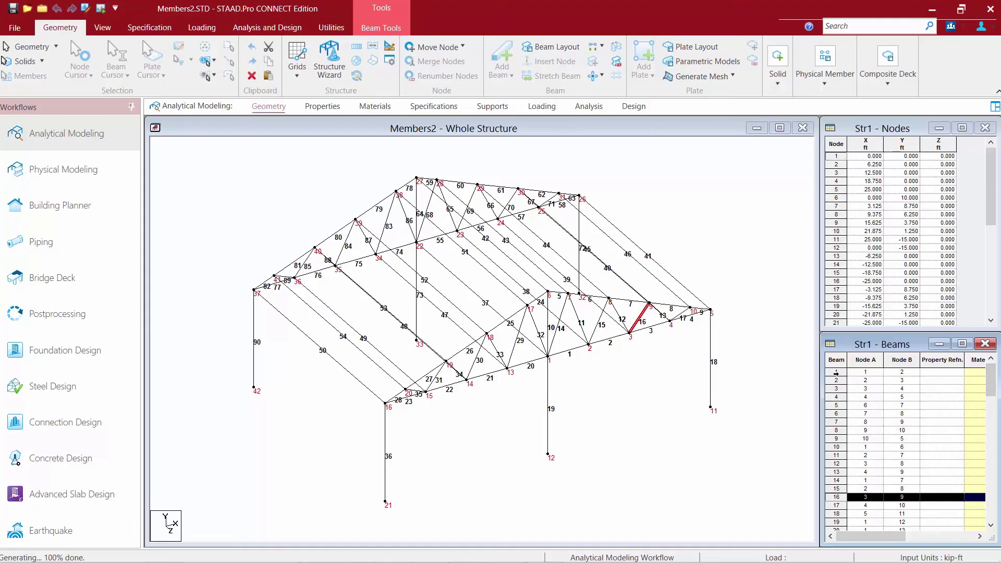
drag(835, 373, 830, 513)
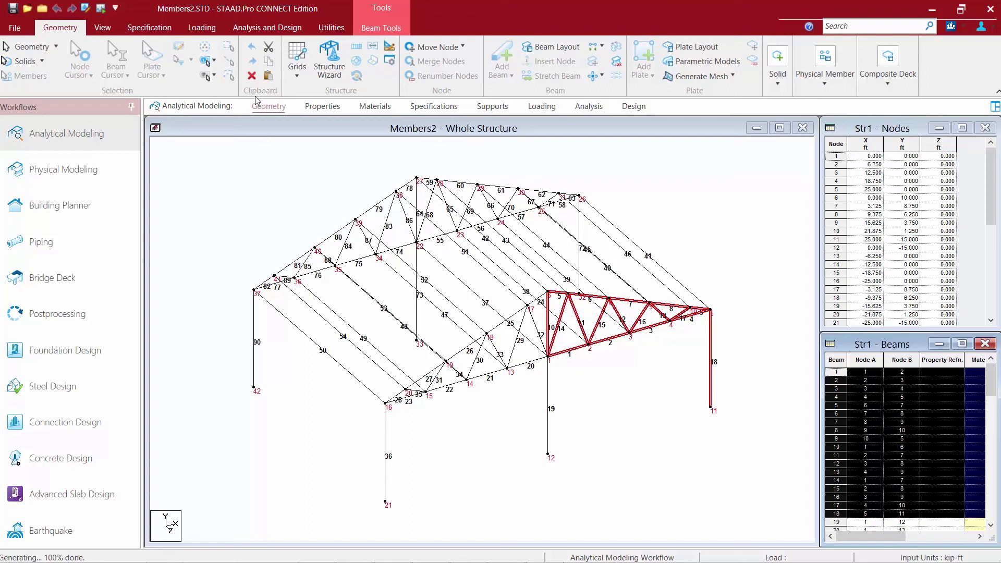
click(289, 127)
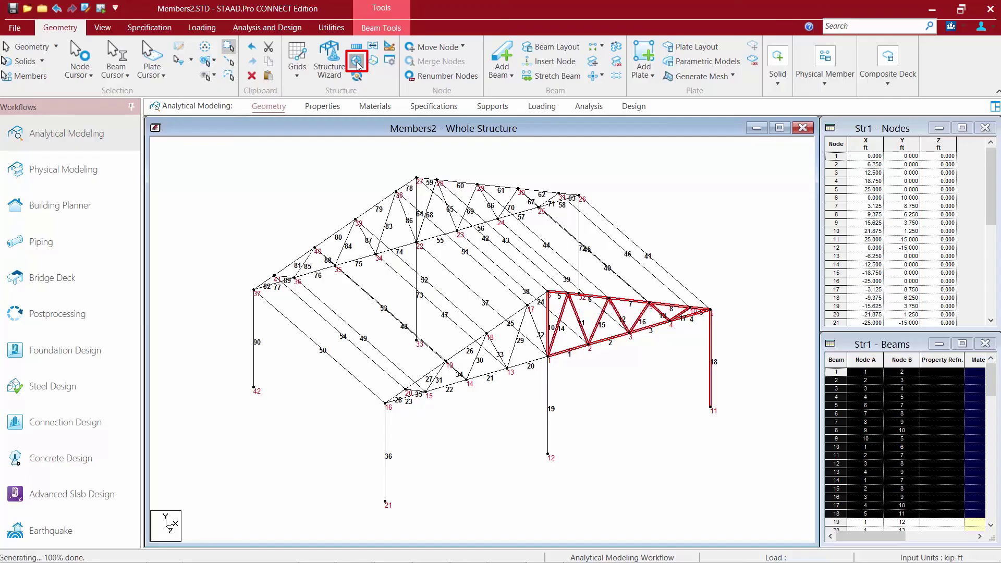
Set up a Circular Repeat of the selected beams about the Y axis through node 12, with a total angle of -180 degrees and 6 steps
click(357, 62)
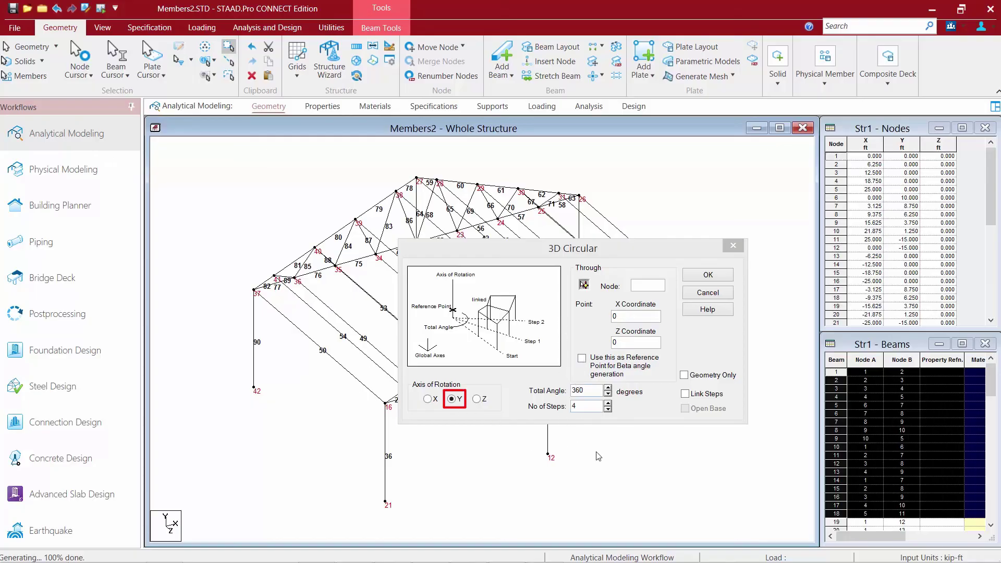
double_click(576, 390)
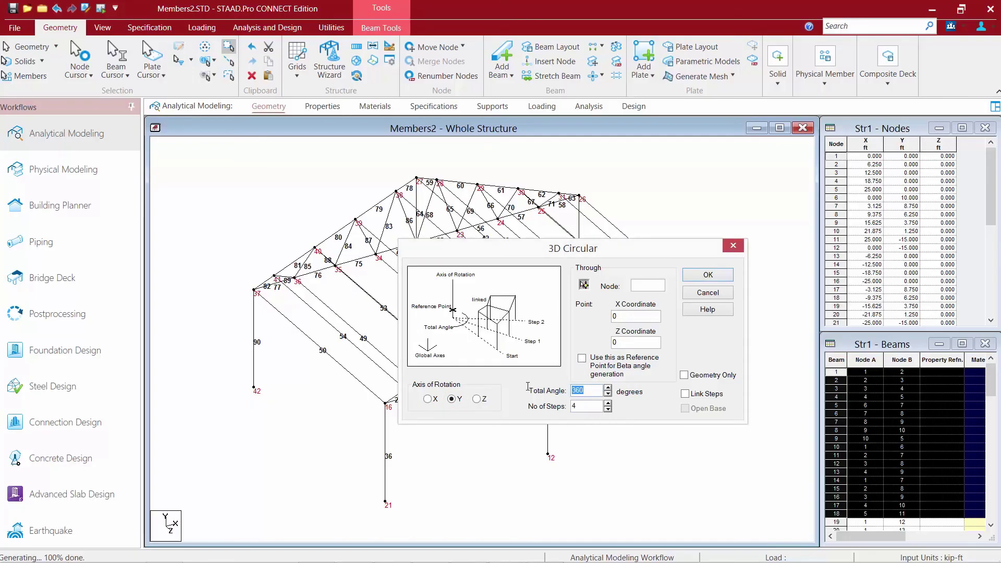
text(-1)
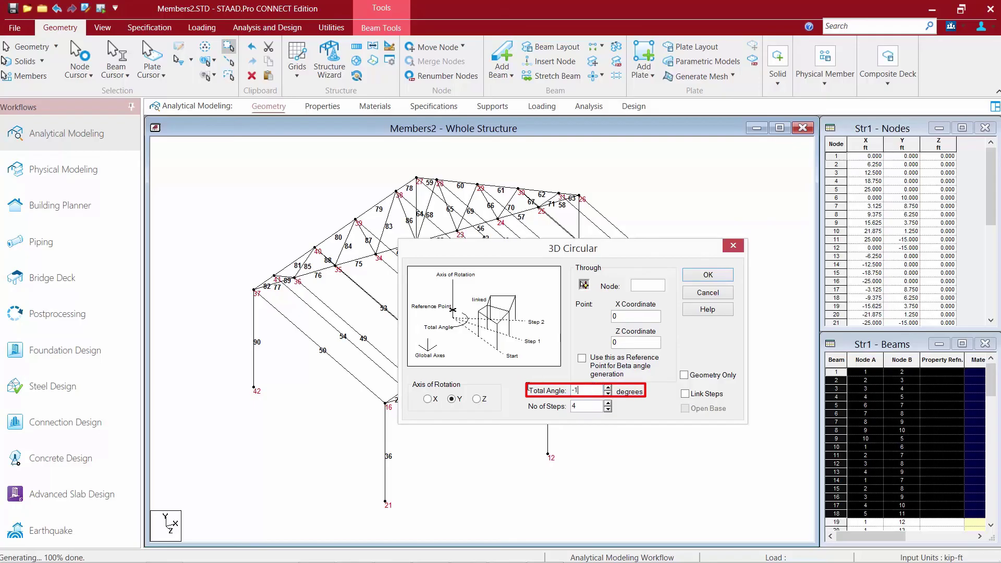
text(80)
double_click(607, 404)
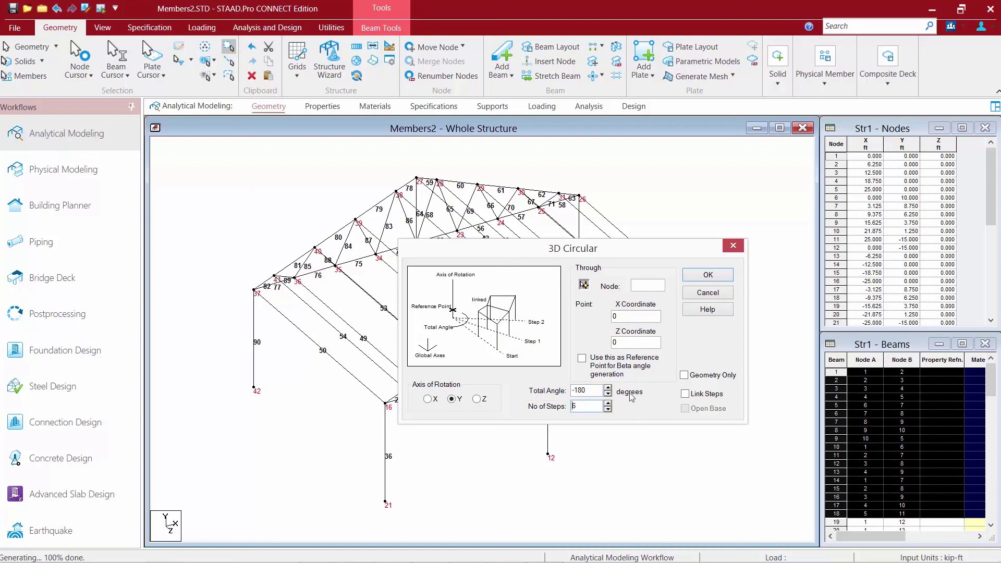
drag(559, 251, 346, 201)
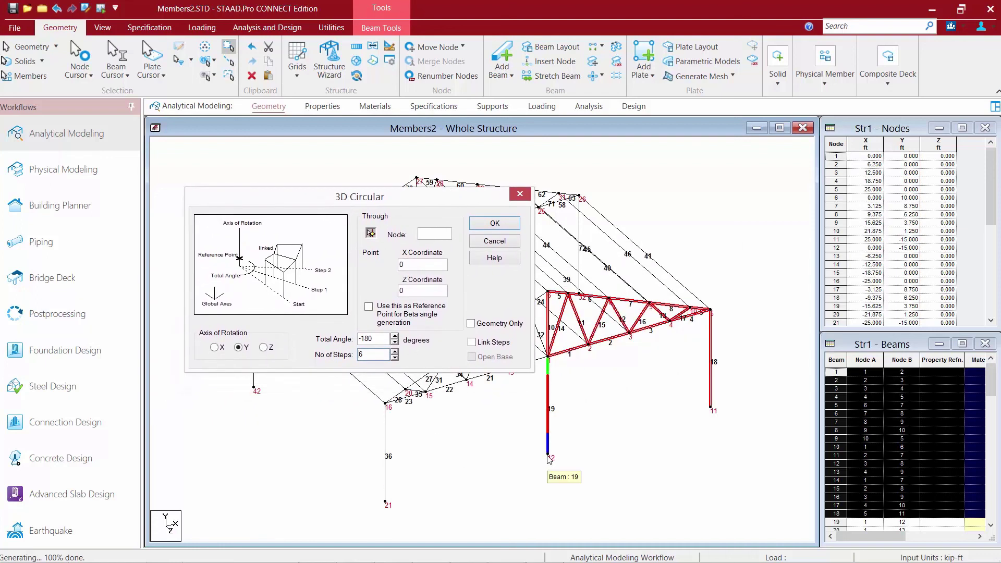
click(426, 236)
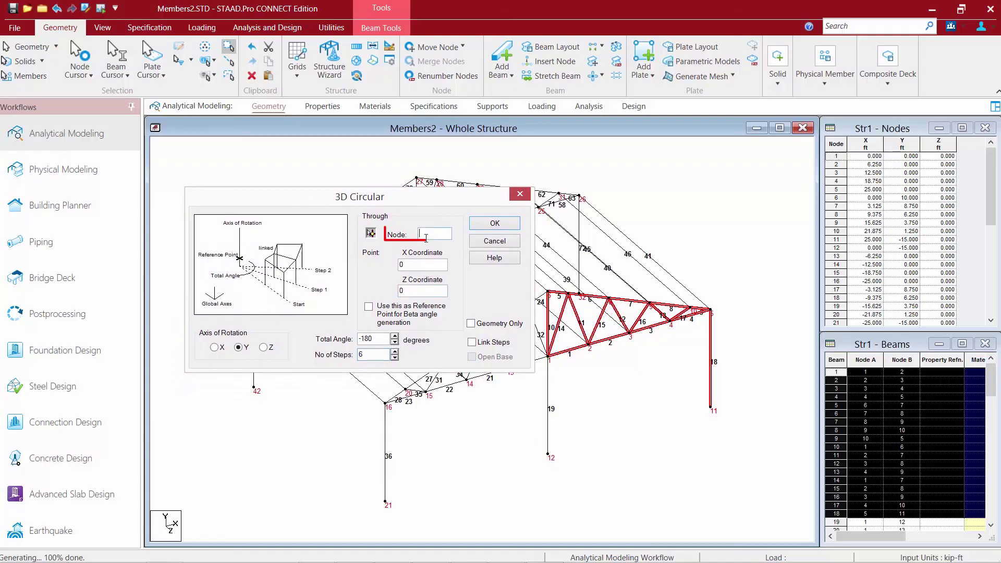
text(12)
Enable Link Steps and Open Base for the circular repeat, generate the rotated frames, and clear the selection
click(471, 342)
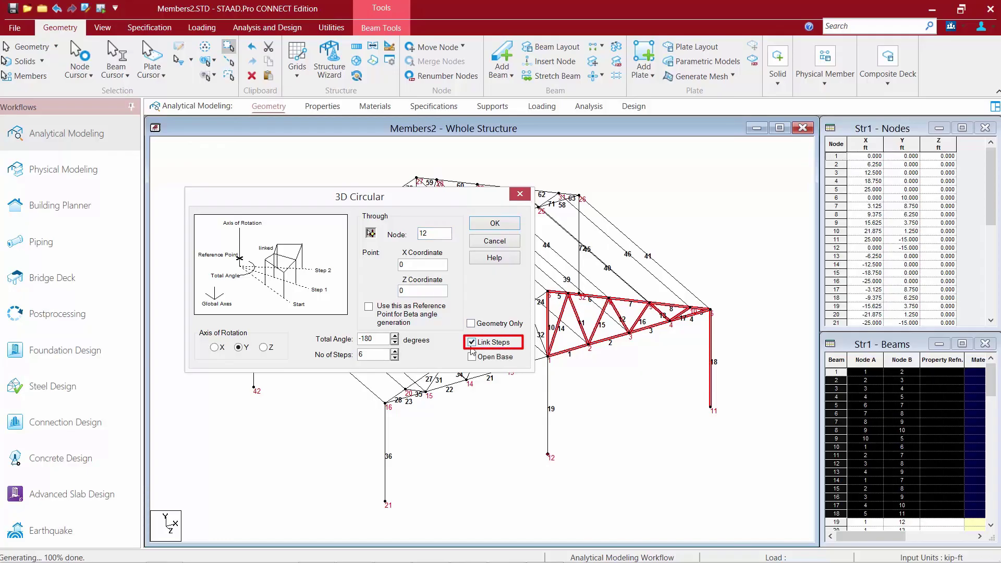
click(471, 357)
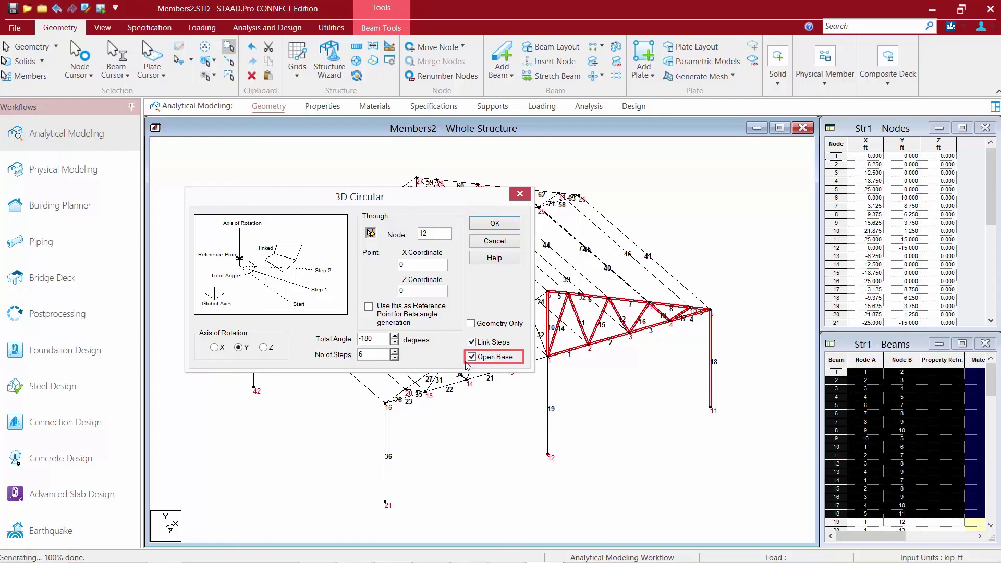
click(494, 225)
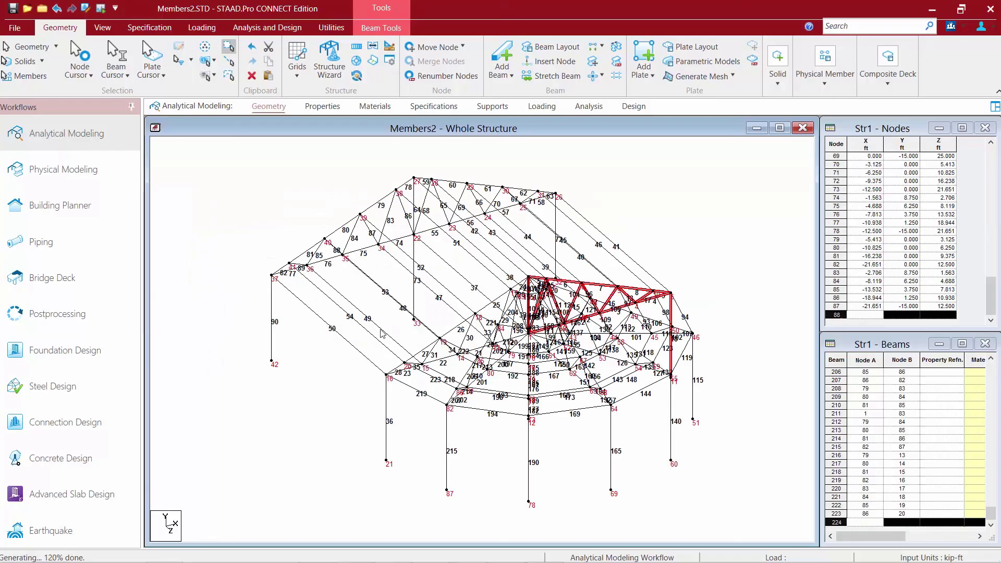
click(392, 470)
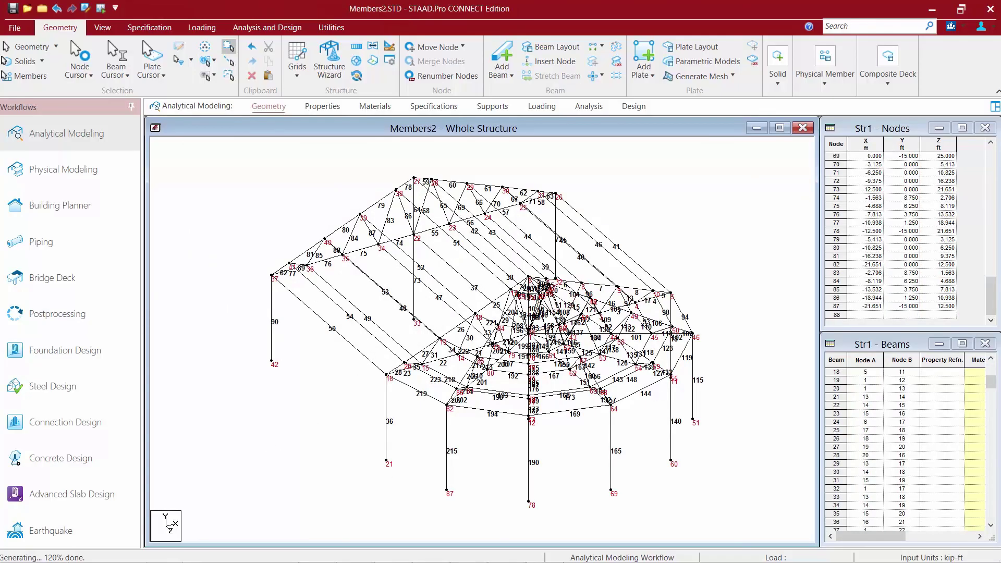